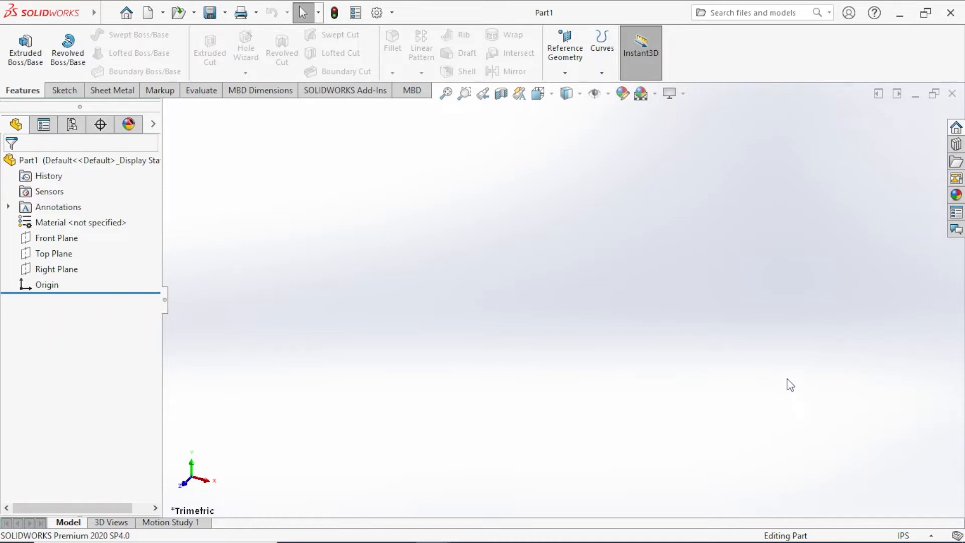
- Set the document's unit system to CGS (centimeter, gram, second)
left_click(913, 537)
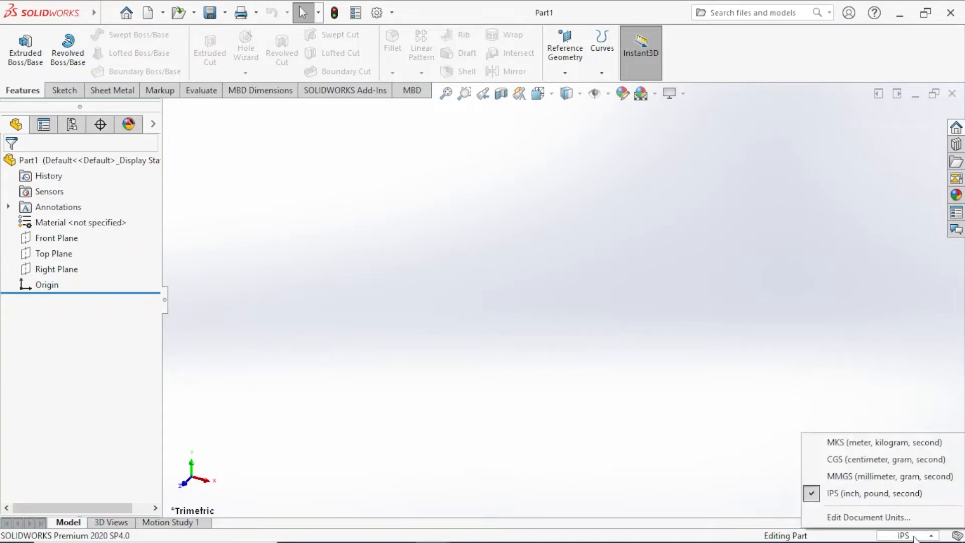
left_click(902, 460)
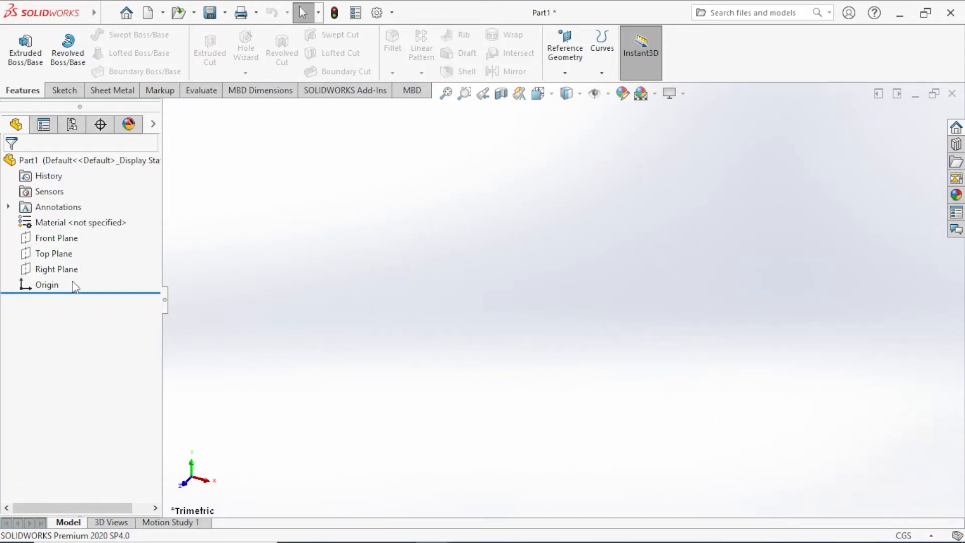
- Sketch a corner rectangle about 7 cm high on the Top Plane, starting at the origin and extending up and to the right
left_click(59, 254)
left_click(69, 237)
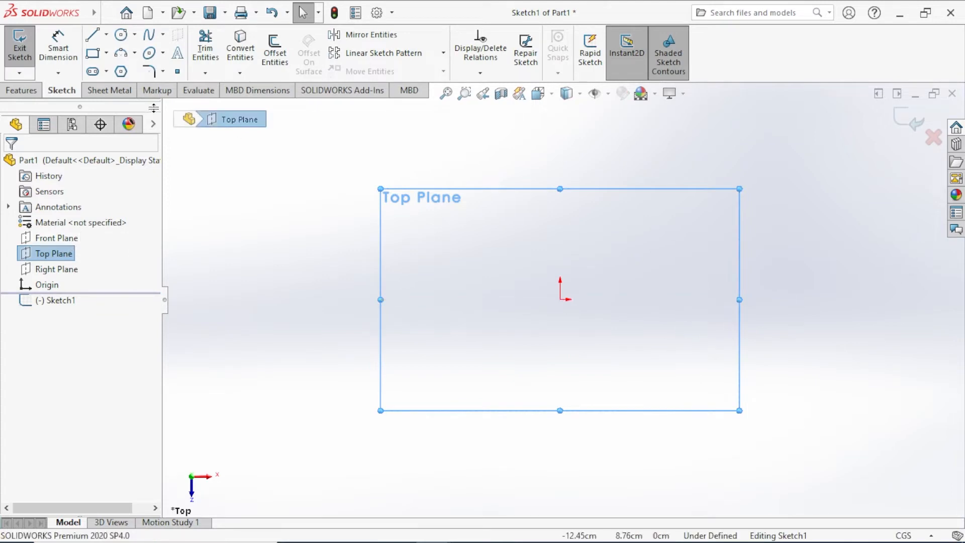
left_click(48, 301)
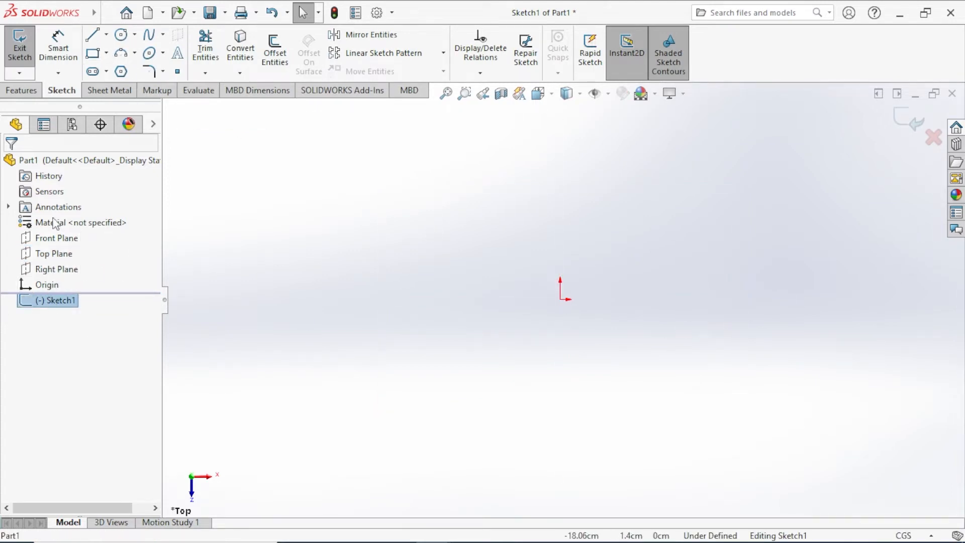
left_click(93, 53)
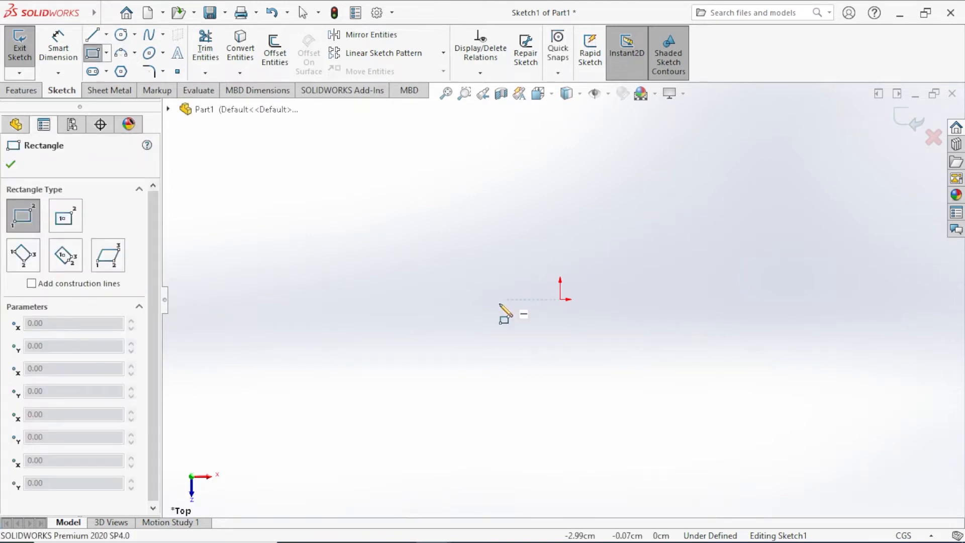
left_click(559, 298)
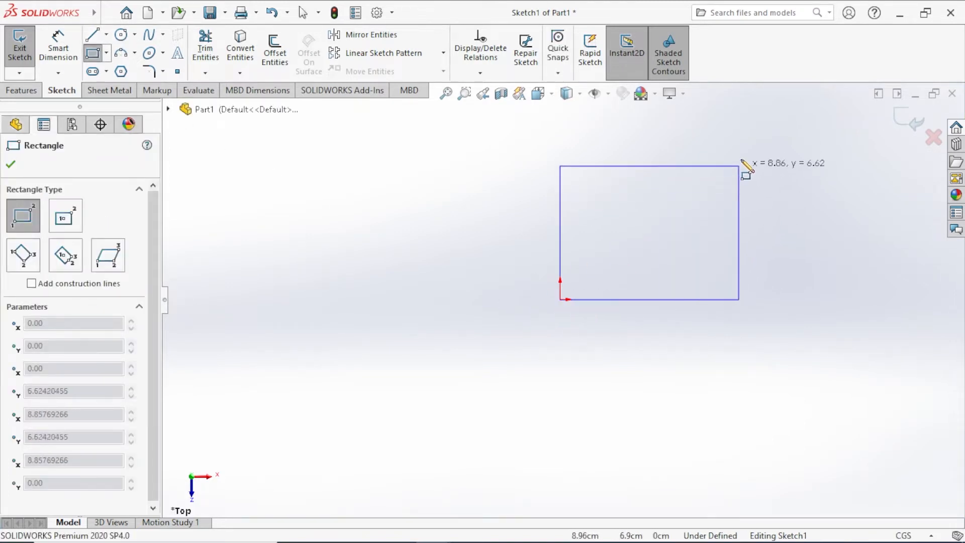
left_click(769, 158)
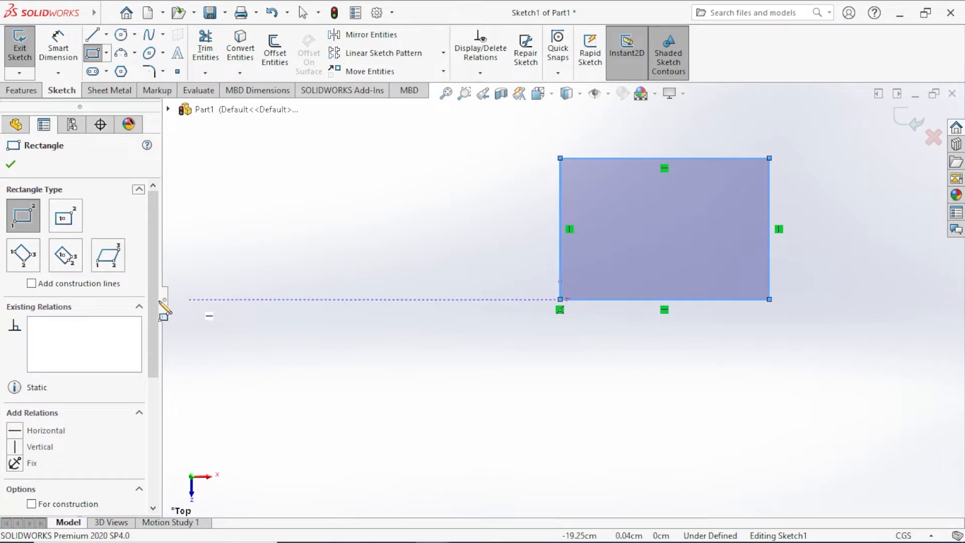
left_click(11, 164)
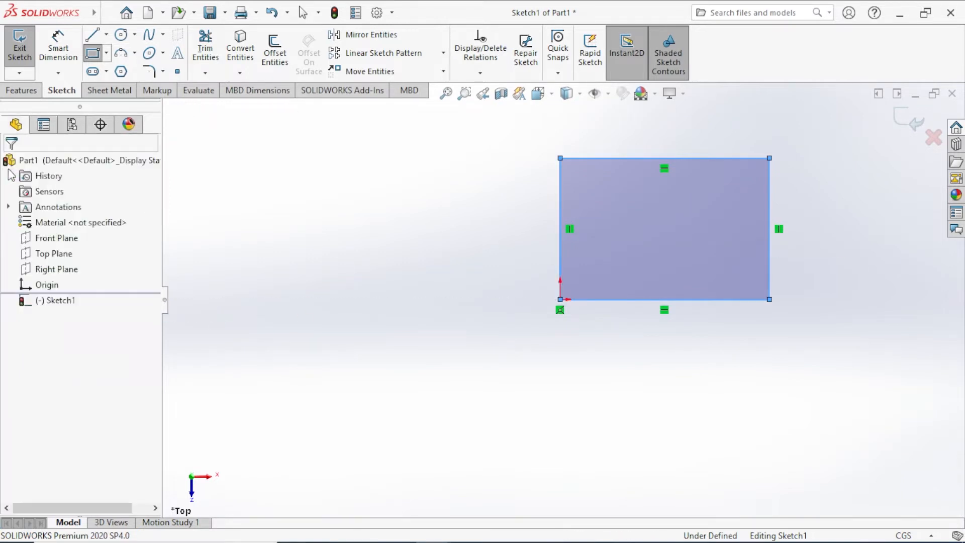
- Dimension the rectangle's right vertical side and set it to 10 cm
left_click(58, 40)
left_click(769, 257)
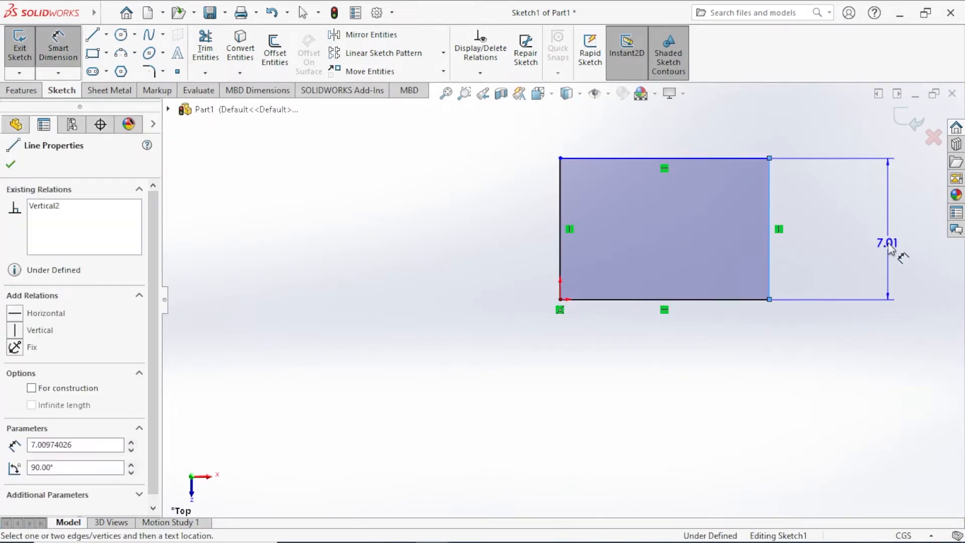
left_click(888, 246)
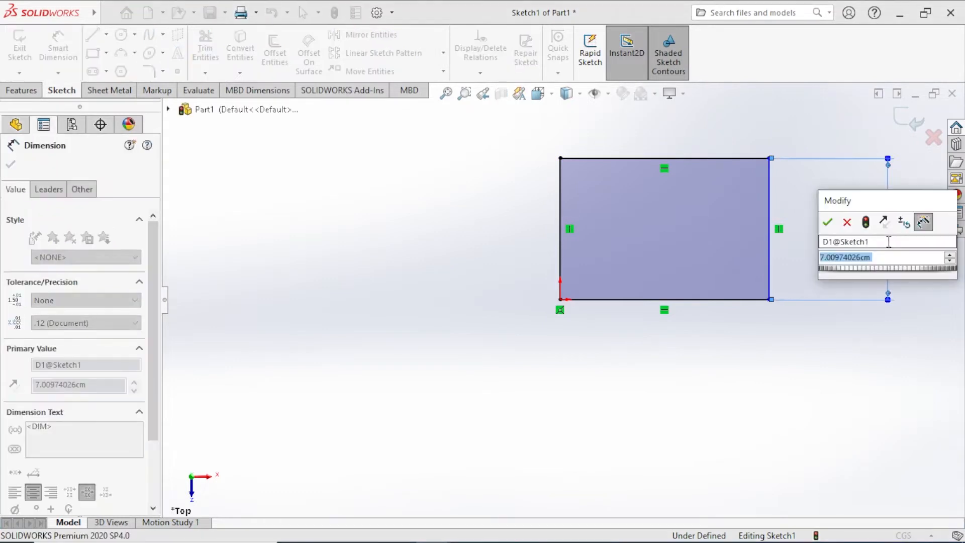
type("10")
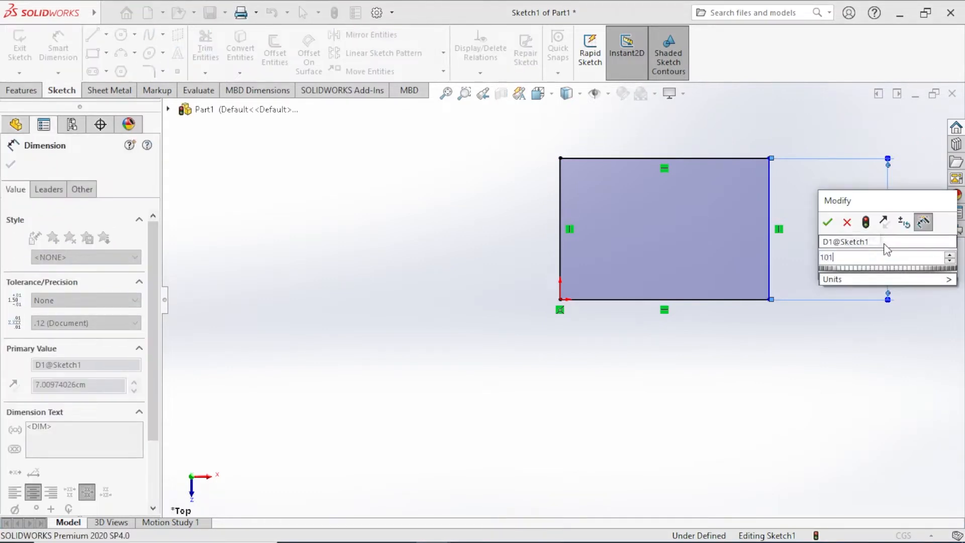
left_click(827, 222)
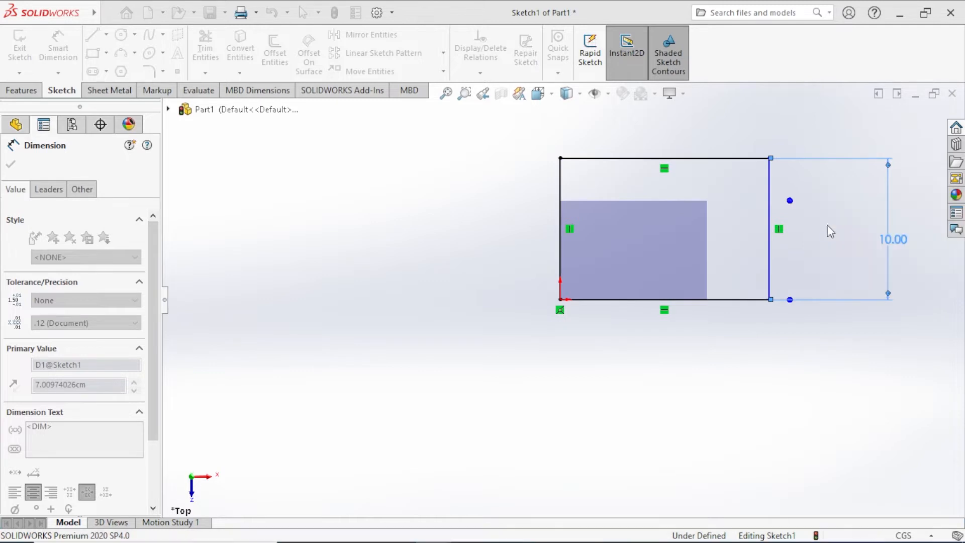
- Dimension the rectangle's bottom horizontal side and set it to 15 cm
left_click(658, 299)
left_click(641, 372)
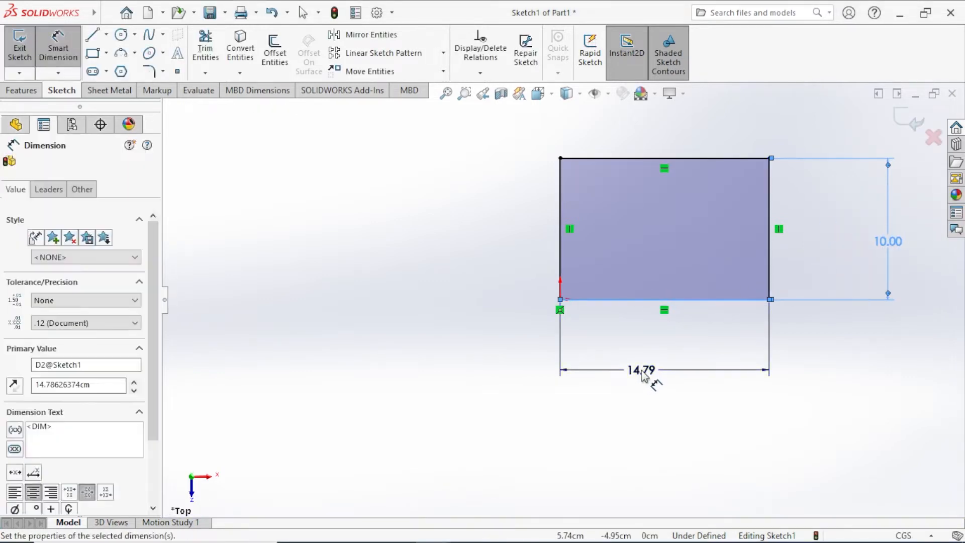
type("15")
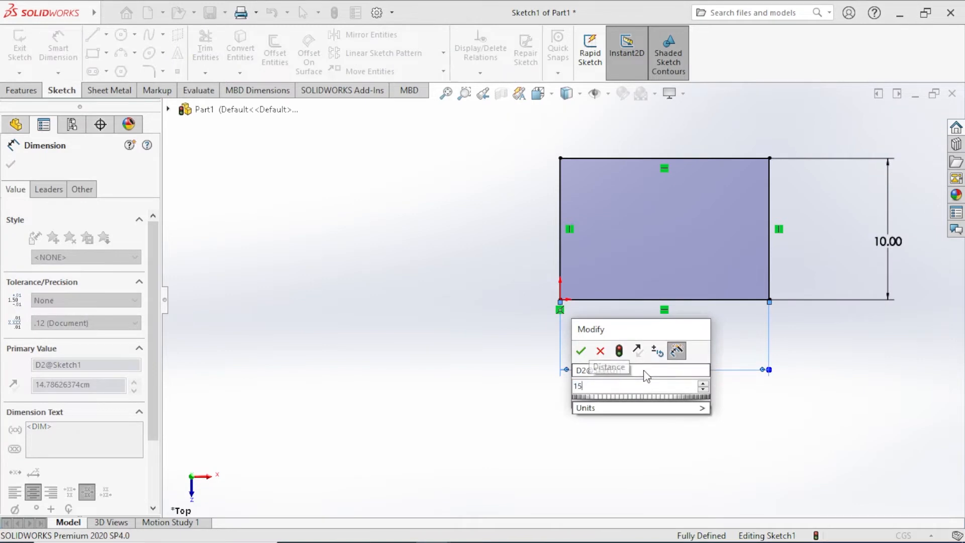
left_click(580, 350)
left_click(481, 369)
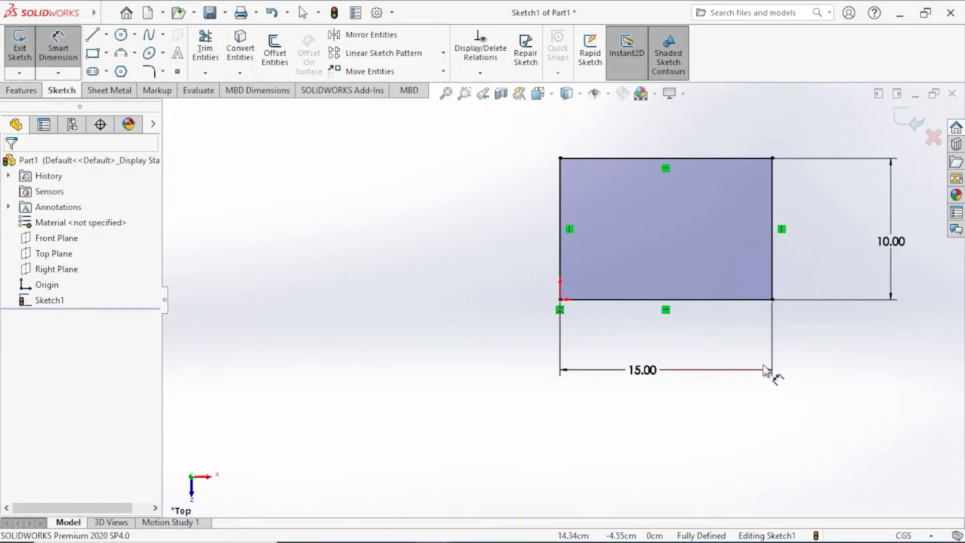
- Extrude the rectangle into a solid plate with a Blind depth of 1 cm
scroll(761, 359, "up", 1)
scroll(729, 281, "down", 1)
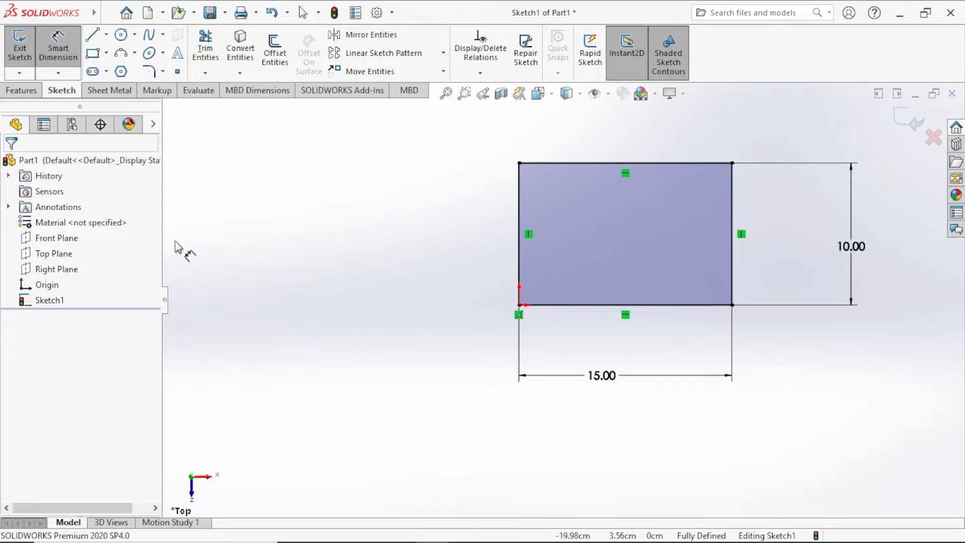
left_click(22, 90)
left_click(25, 50)
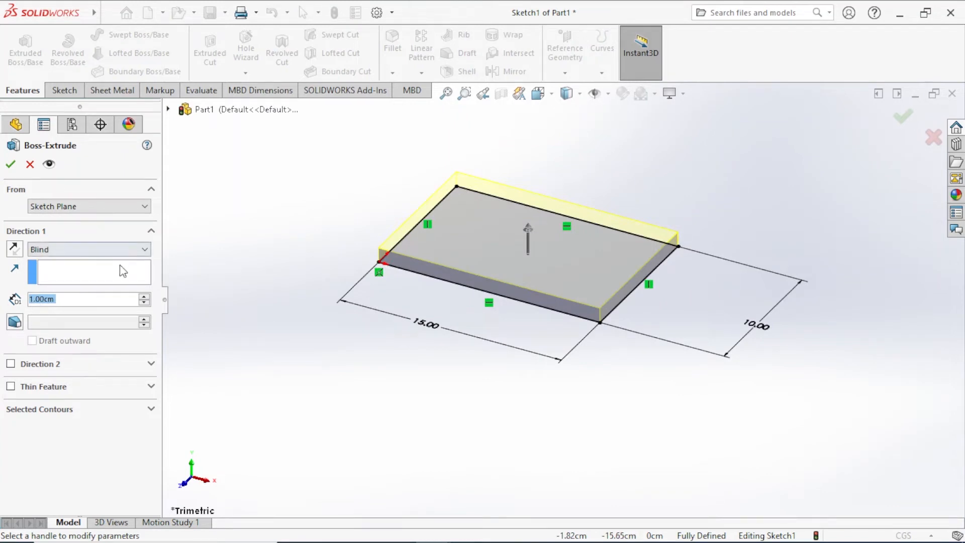
left_click(9, 163)
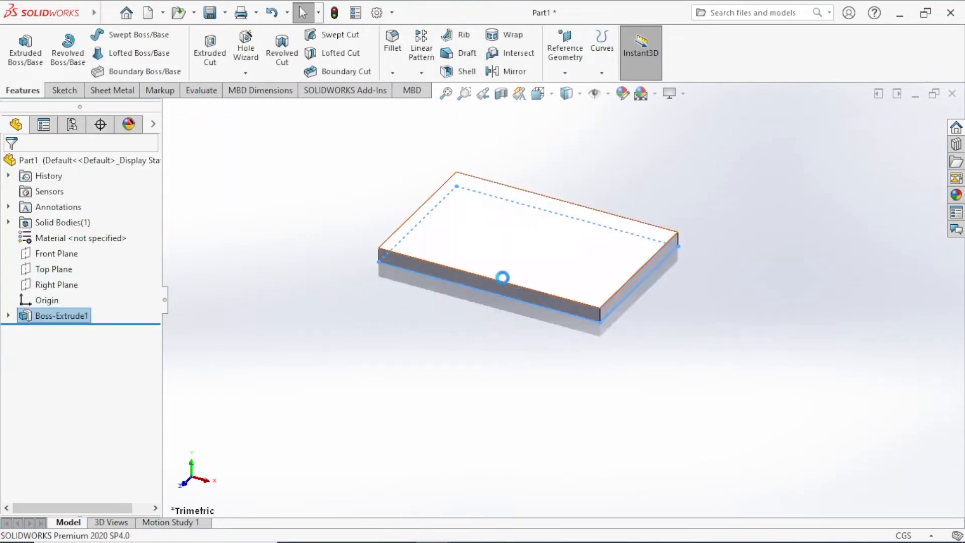
left_click(720, 304)
- Sketch a circle of about 0.87 cm radius on the plate's large upper face, near its upper-right corner
middle_click_drag(595, 255, 710, 371)
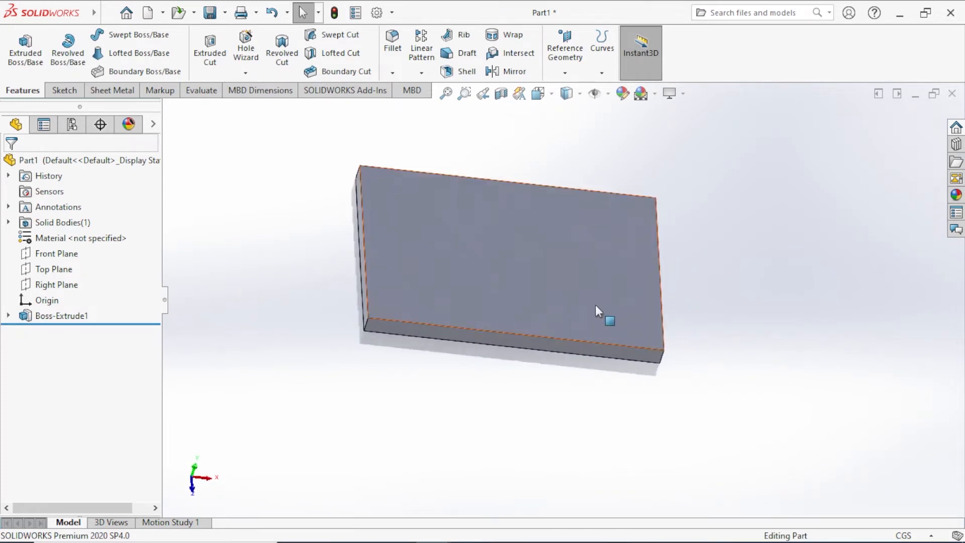
left_click(556, 266)
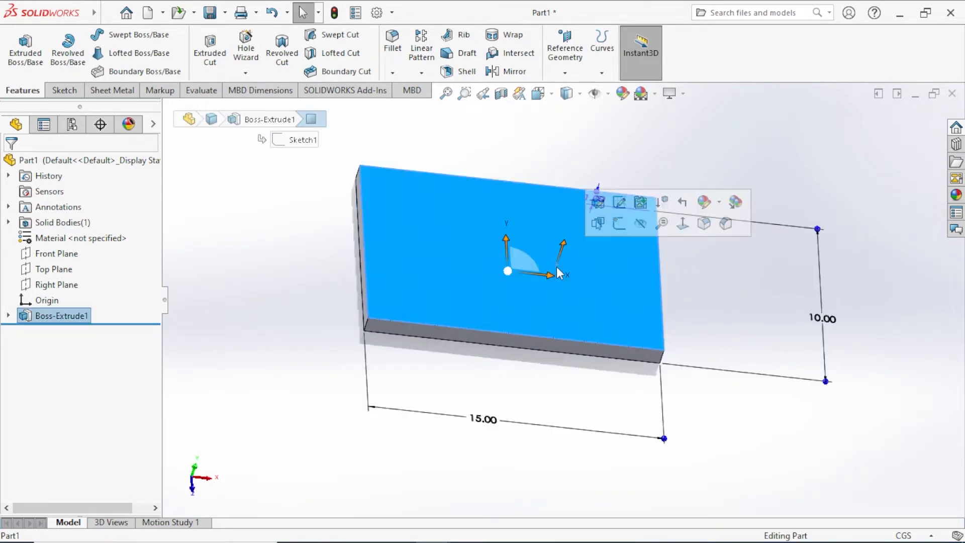
left_click(618, 223)
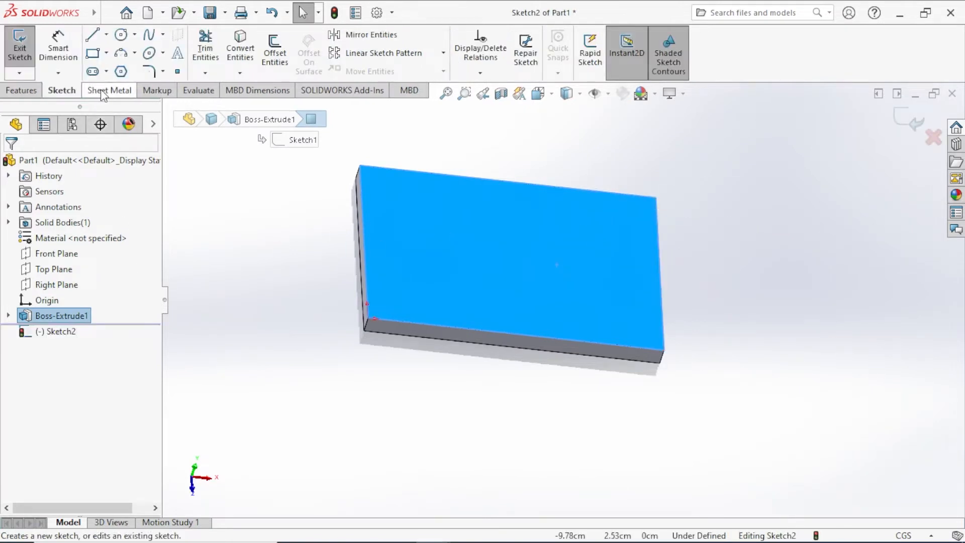
left_click(121, 35)
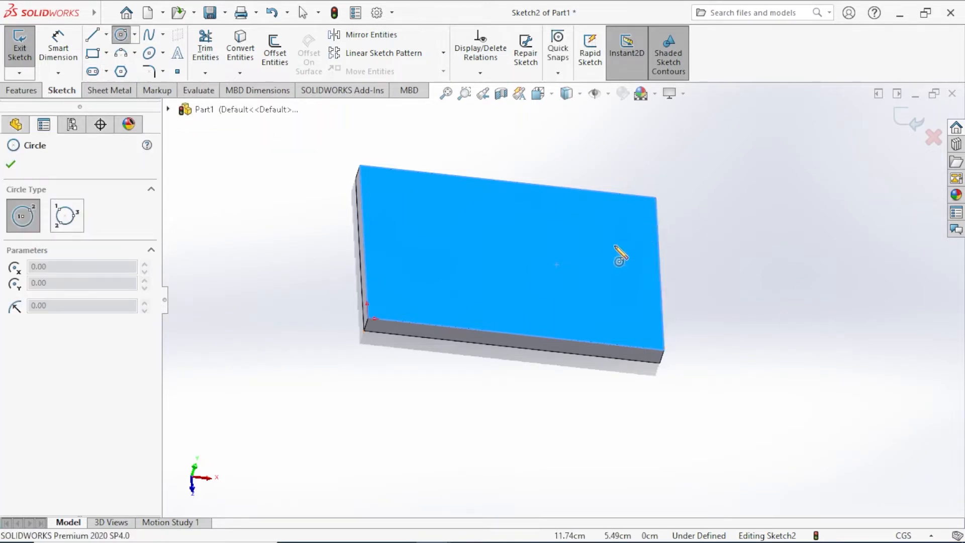
key("space")
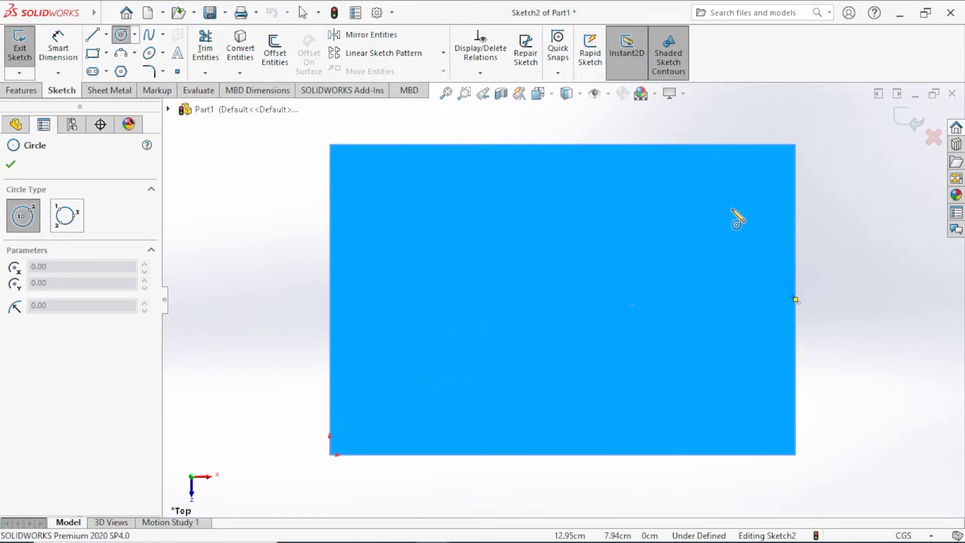
mouse_move(734, 216)
left_mouse_down()
mouse_move(742, 221)
mouse_move(696, 238)
mouse_move(710, 227)
left_mouse_up()
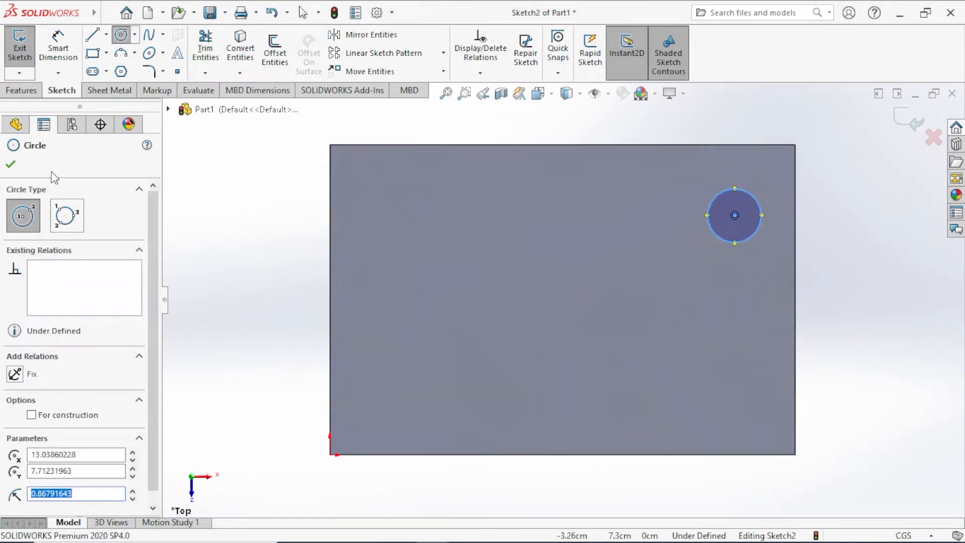
key("Escape")
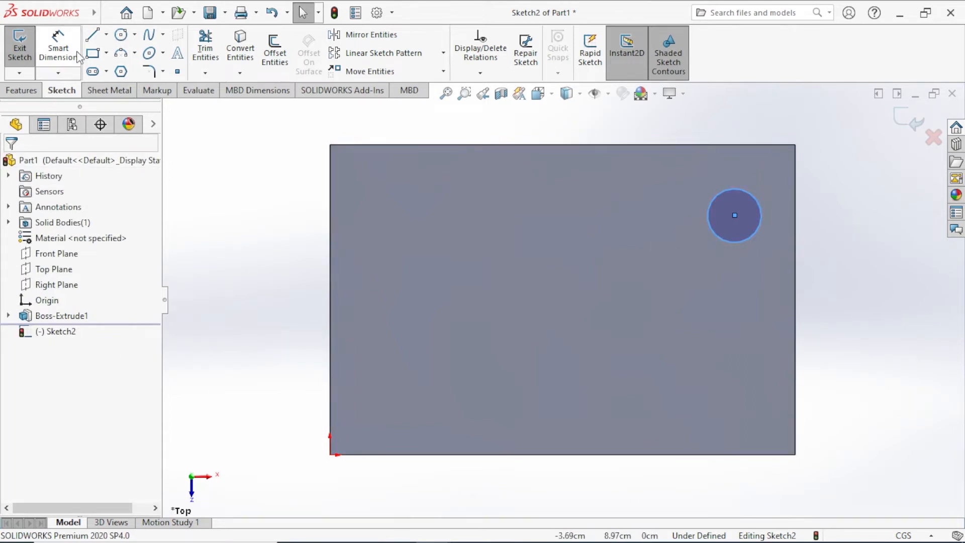
- Cut the circle through the plate with an Extruded Cut using the Through All end condition
left_click(20, 91)
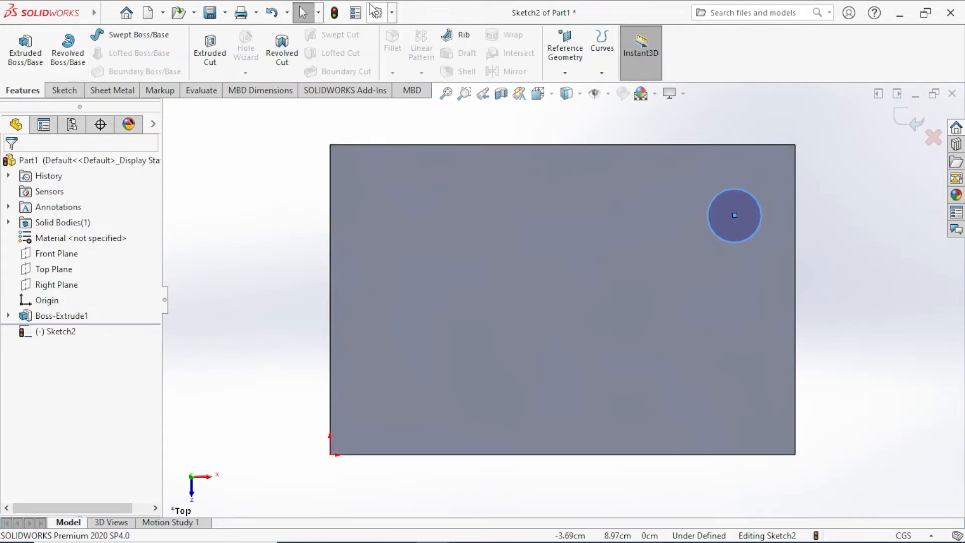
left_click(218, 55)
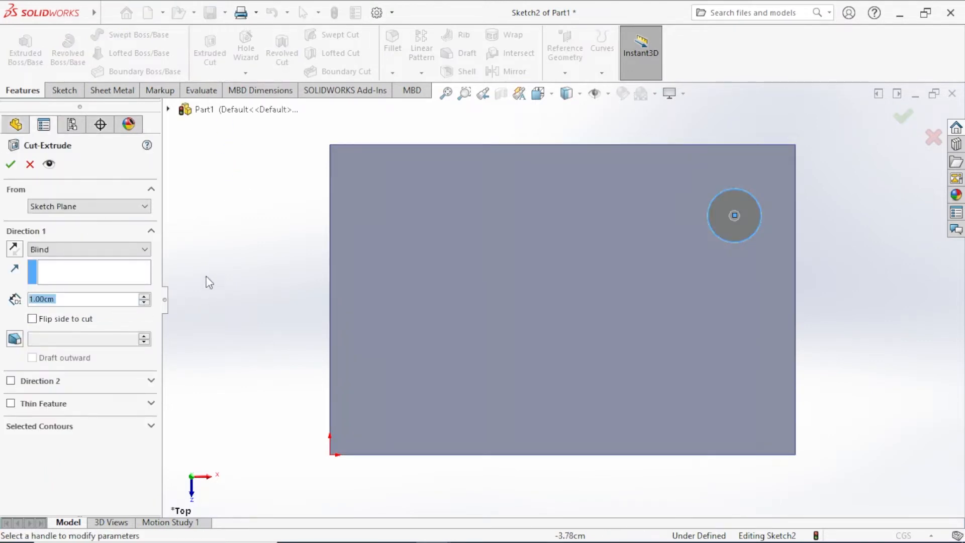
left_click(93, 207)
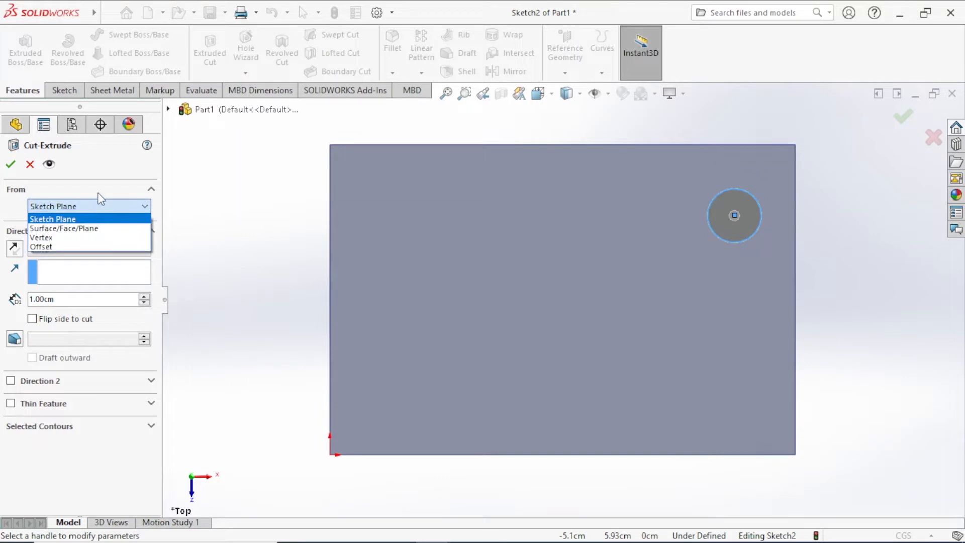
left_click(100, 200)
left_click(98, 249)
left_click(82, 272)
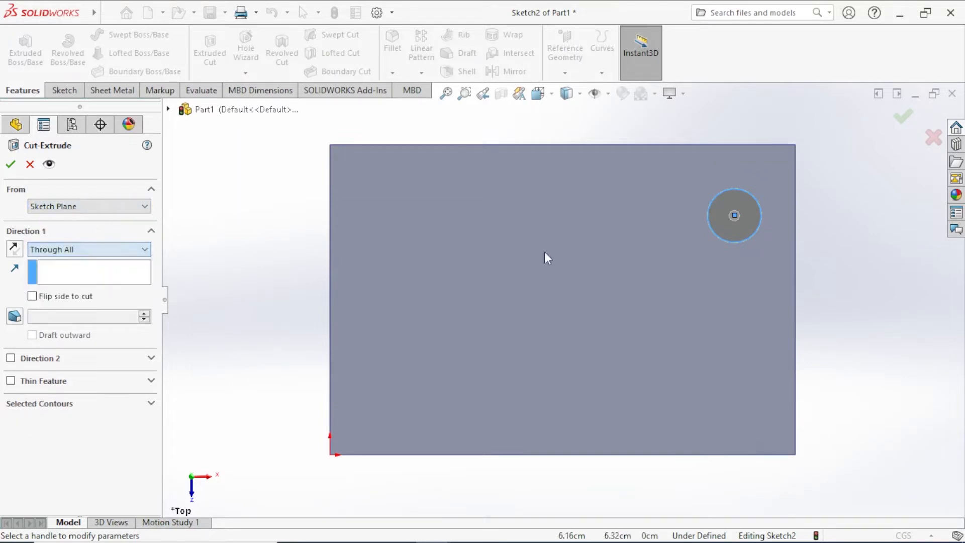
middle_click_drag(255, 339, 61, 279)
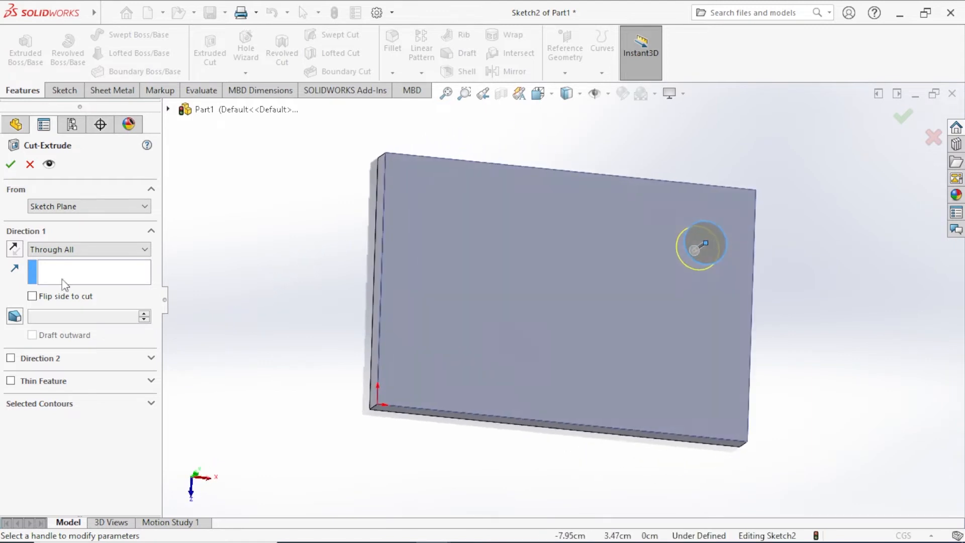
left_click(11, 165)
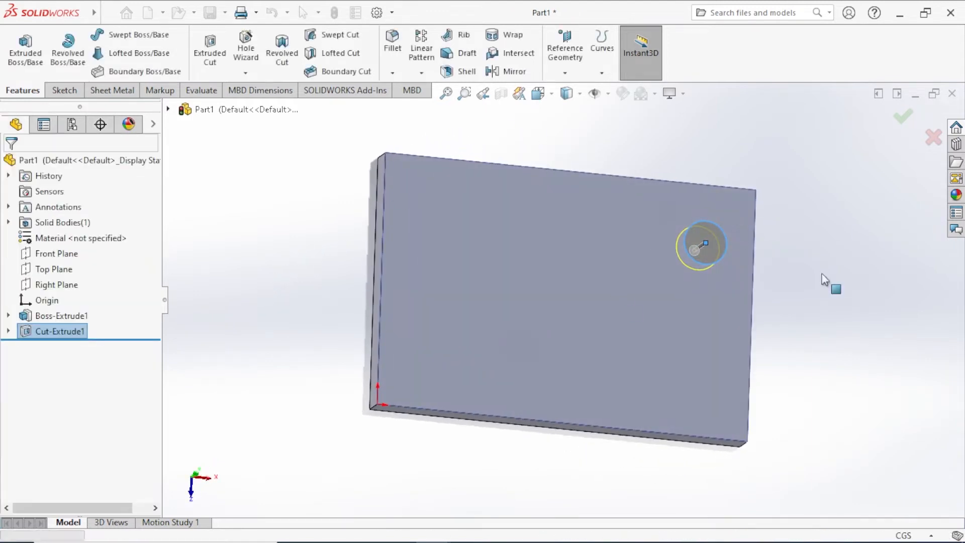
middle_click_drag(858, 334, 788, 282)
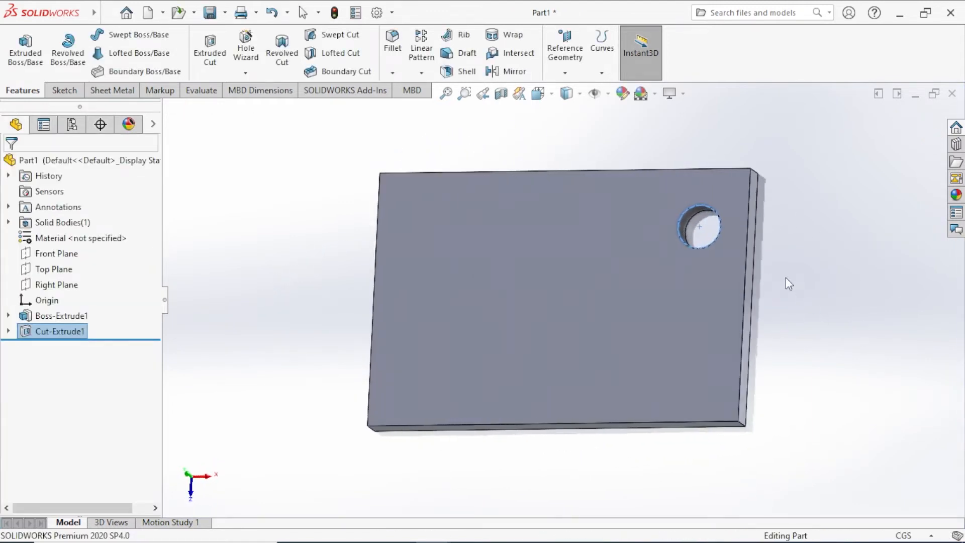
left_click(76, 331)
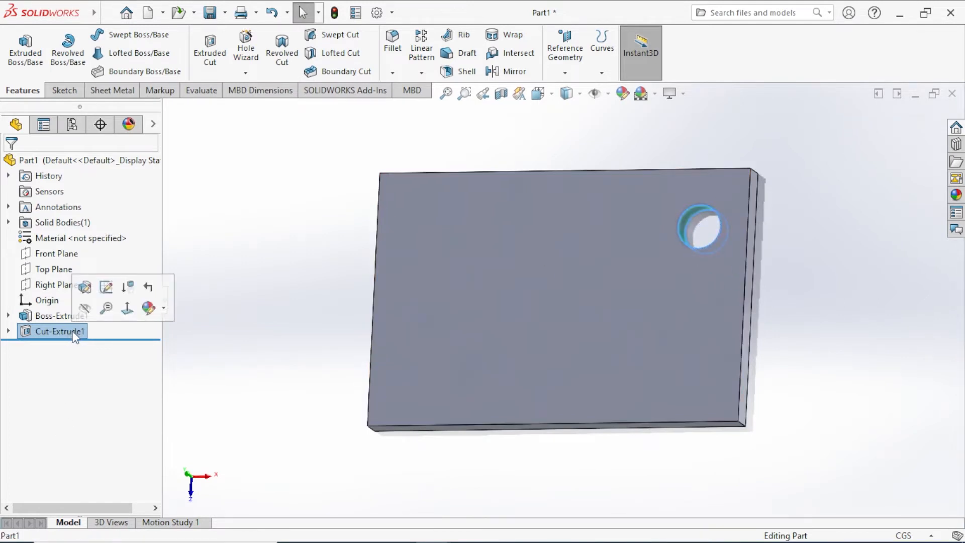
left_click(889, 303)
middle_click_drag(298, 329, 322, 336)
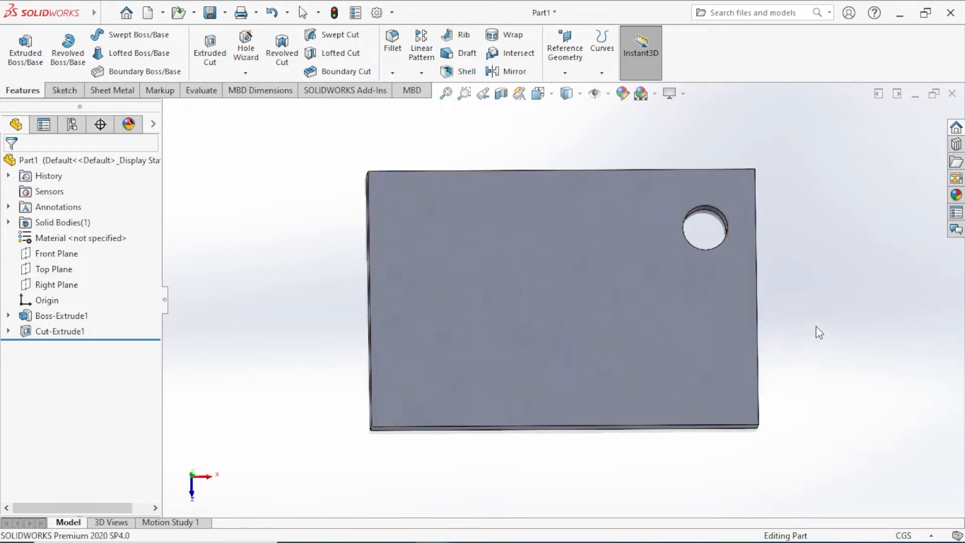
middle_click_drag(816, 330, 821, 349)
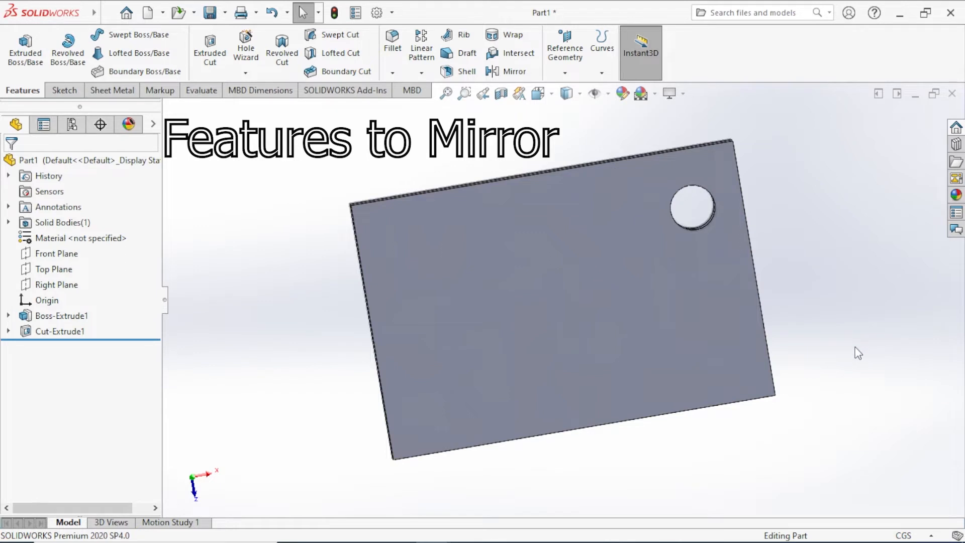
middle_click_drag(858, 353, 812, 373)
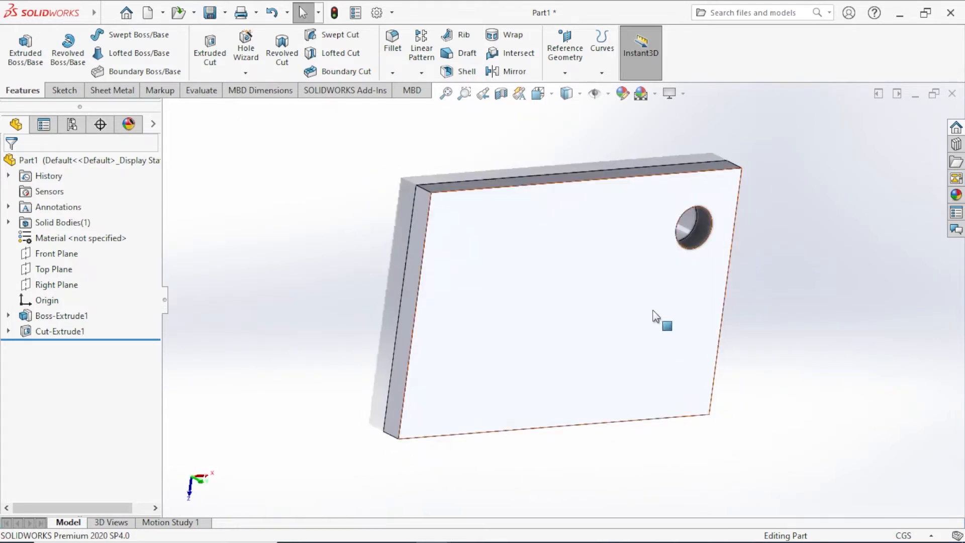
scroll(656, 323, "down", 2)
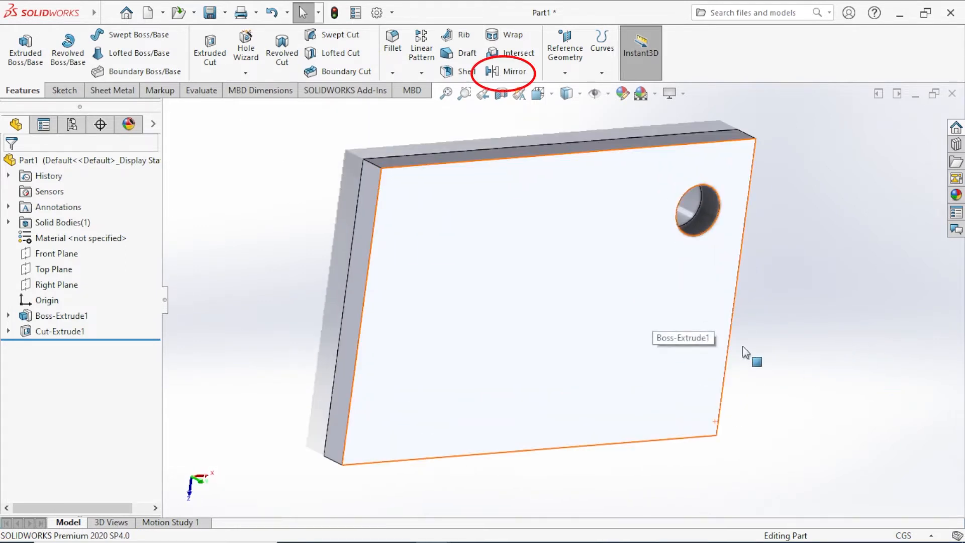
middle_click_drag(742, 347, 732, 306)
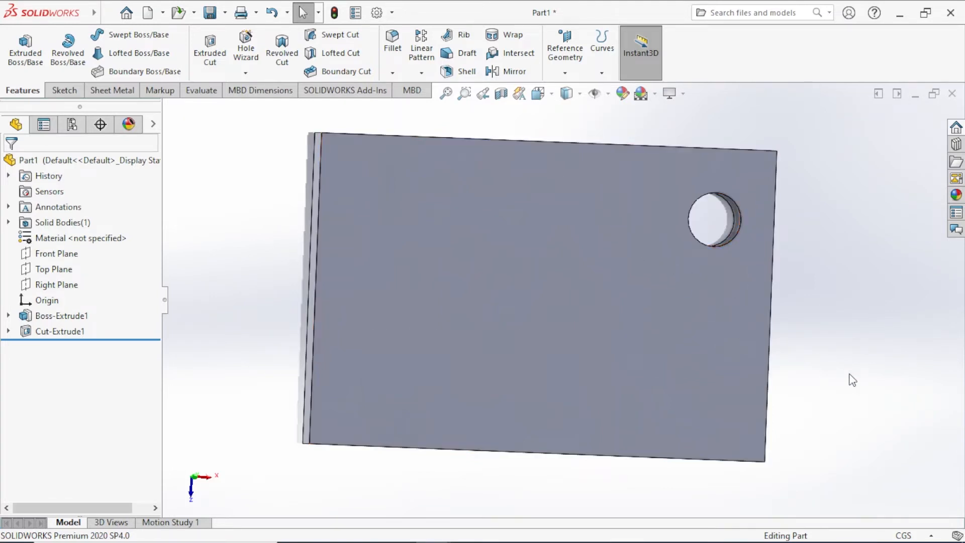
middle_click_drag(850, 379, 719, 350)
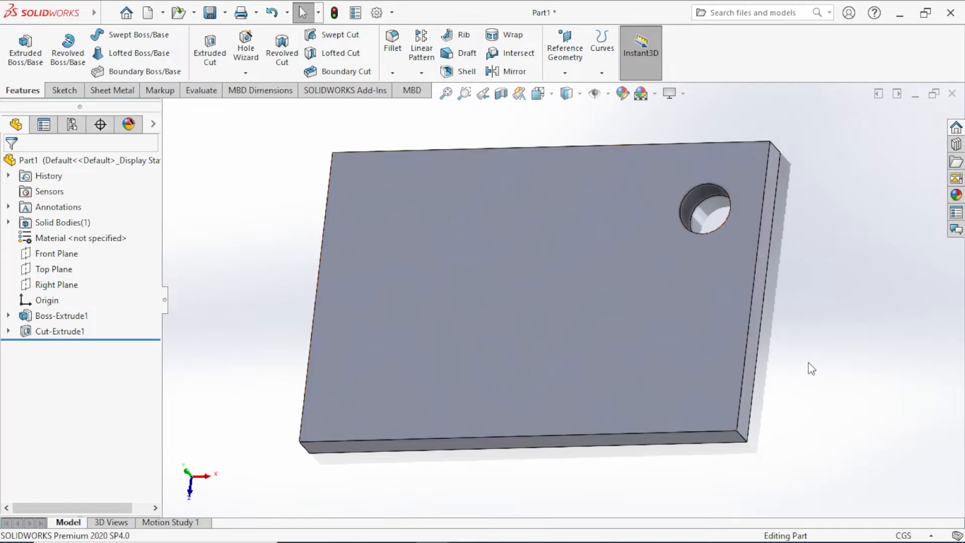
middle_click_drag(822, 370, 837, 342)
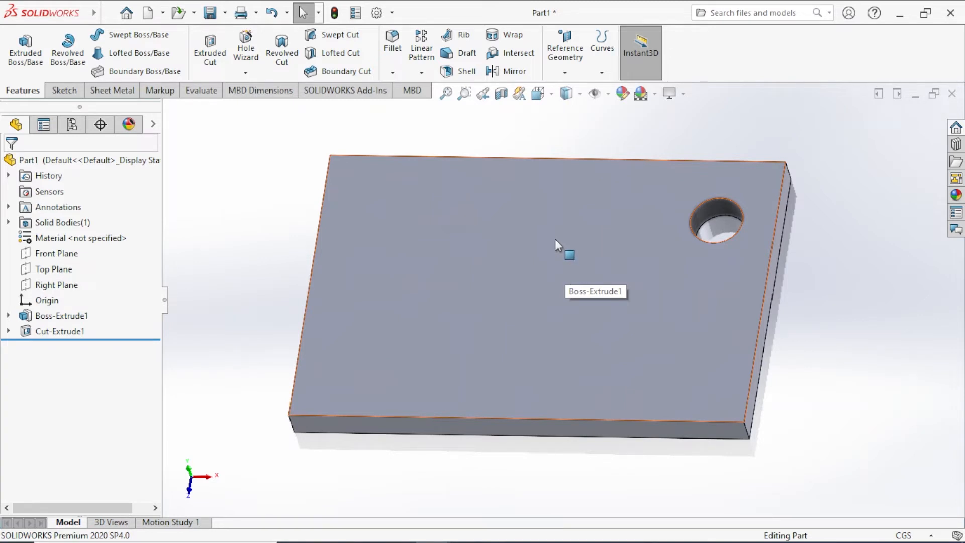
- Create a reference plane midway between the plate's two opposite long side faces
left_click(564, 64)
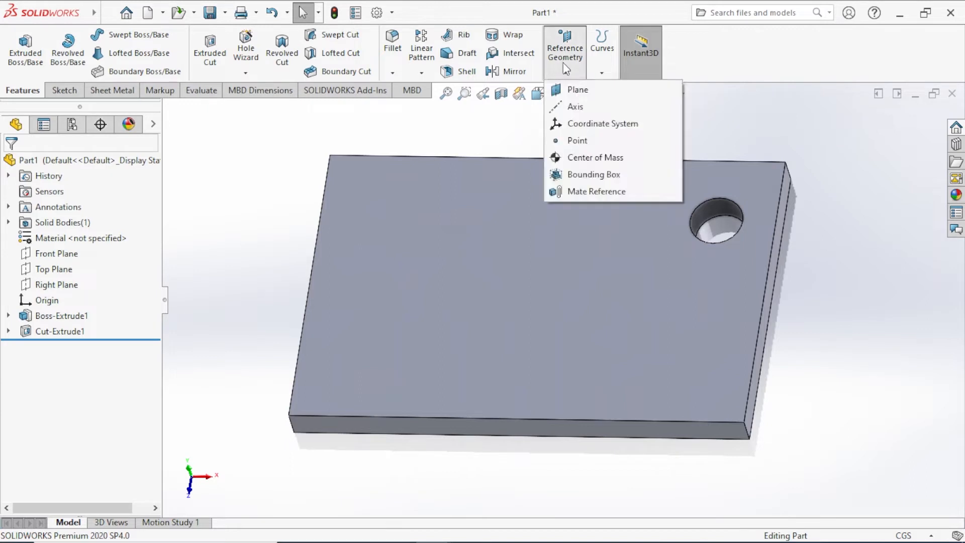
mouse_move(591, 80)
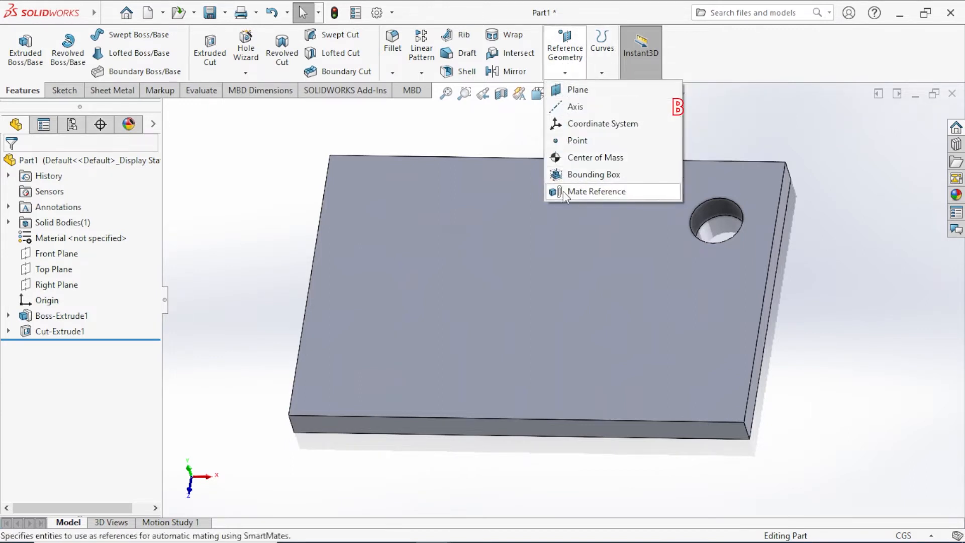
left_click(572, 92)
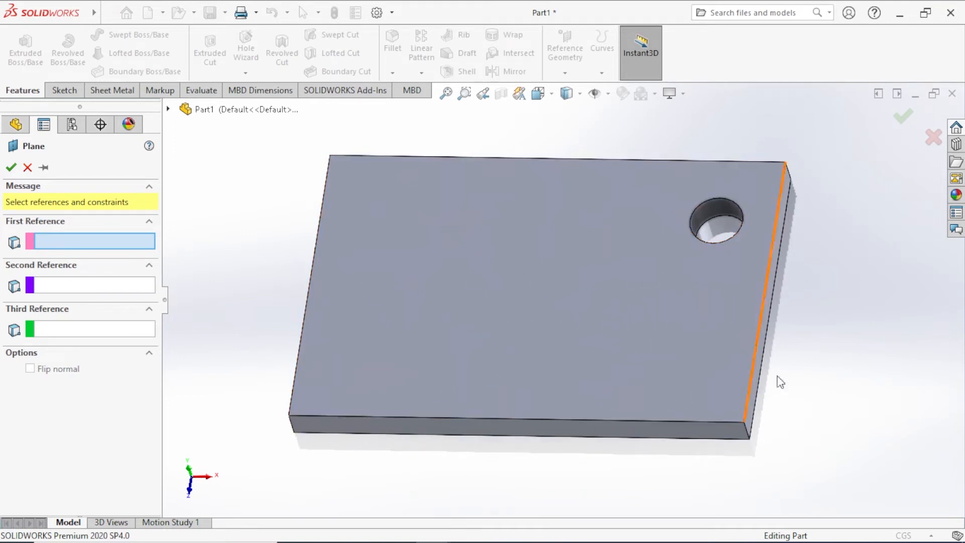
middle_click_drag(824, 359, 810, 447)
middle_click_drag(857, 237, 834, 272)
left_click(643, 188)
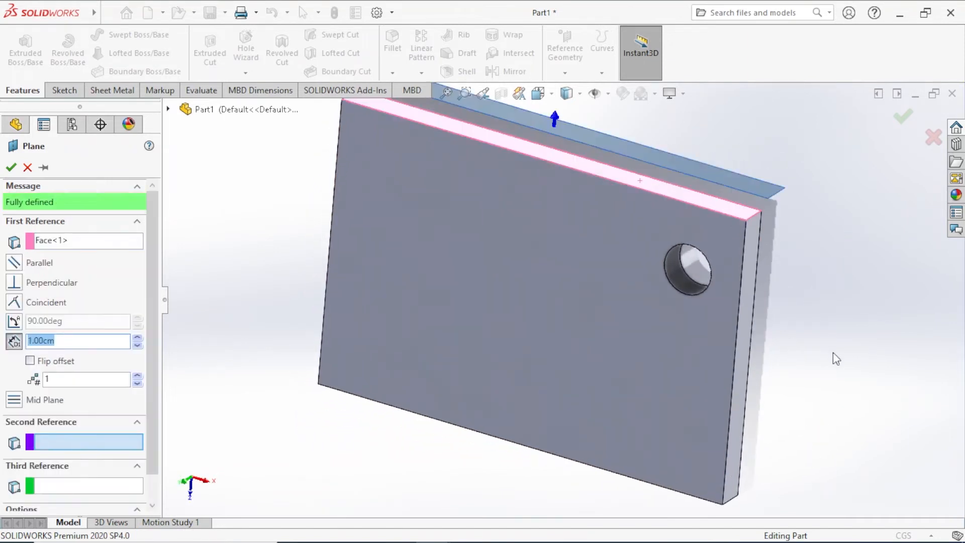
middle_click_drag(819, 399, 716, 354)
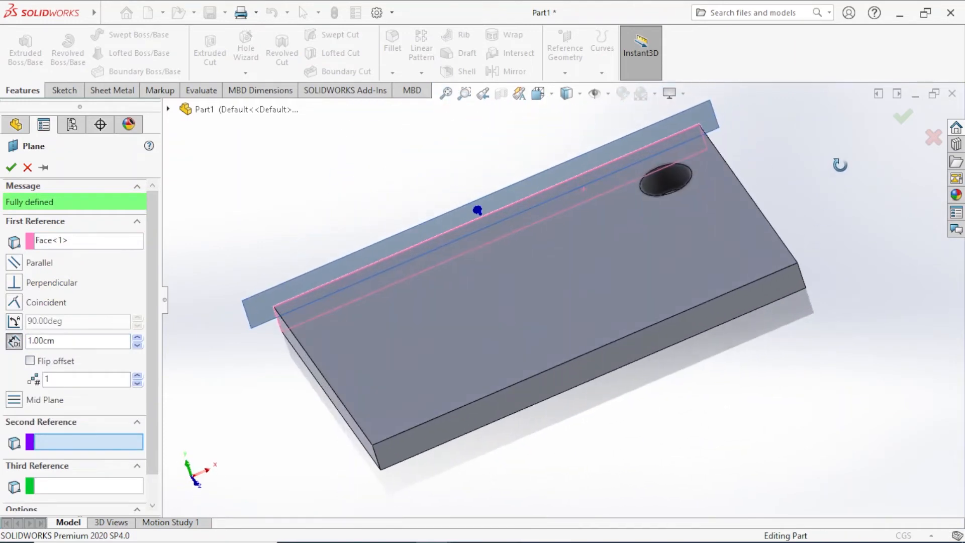
left_click(654, 342)
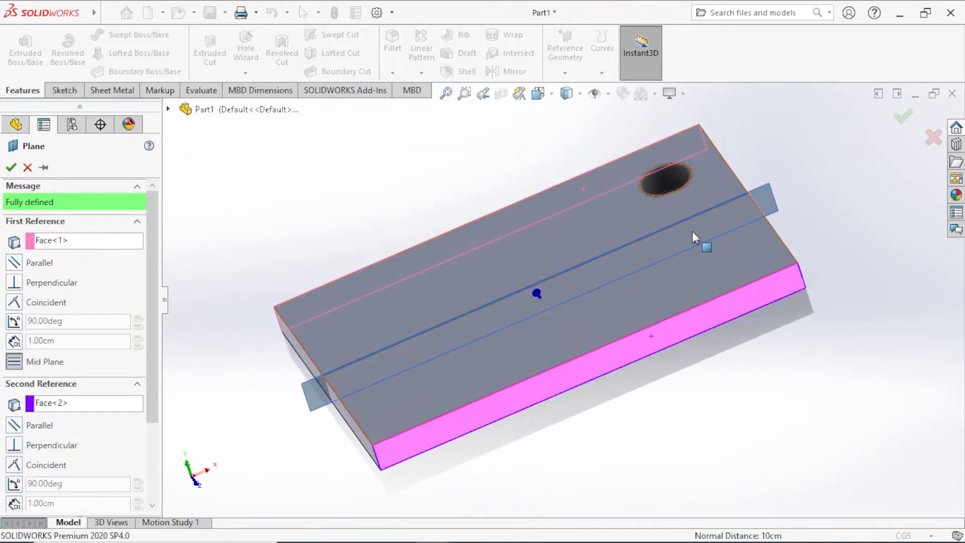
middle_click_drag(871, 269, 721, 362)
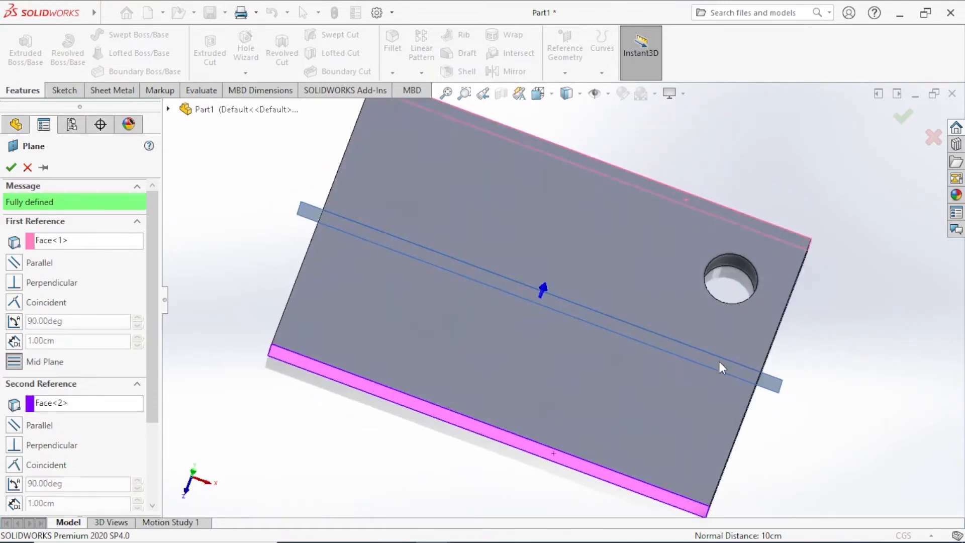
left_click(11, 168)
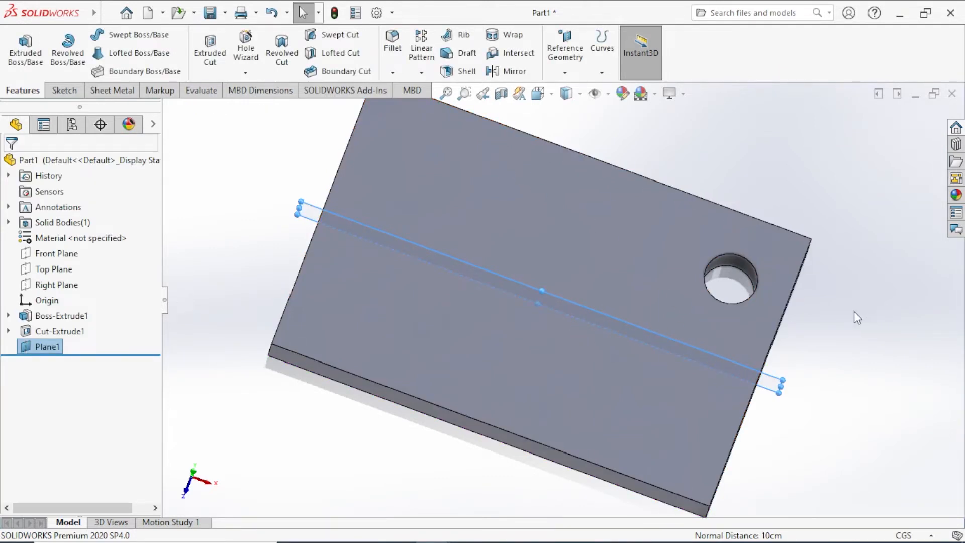
- Mirror the corner hole cut about the new mid plane with the Mirror feature
left_click(501, 73)
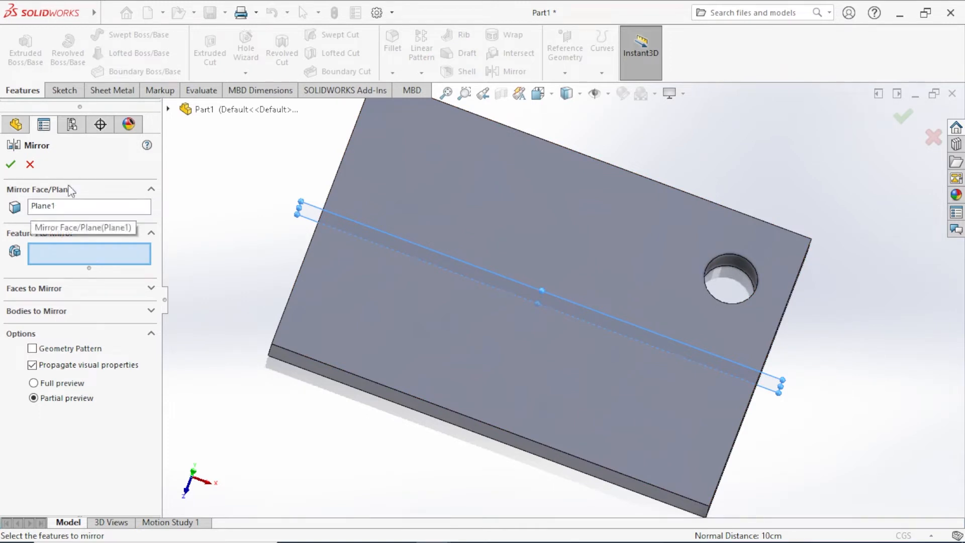
left_click(168, 109)
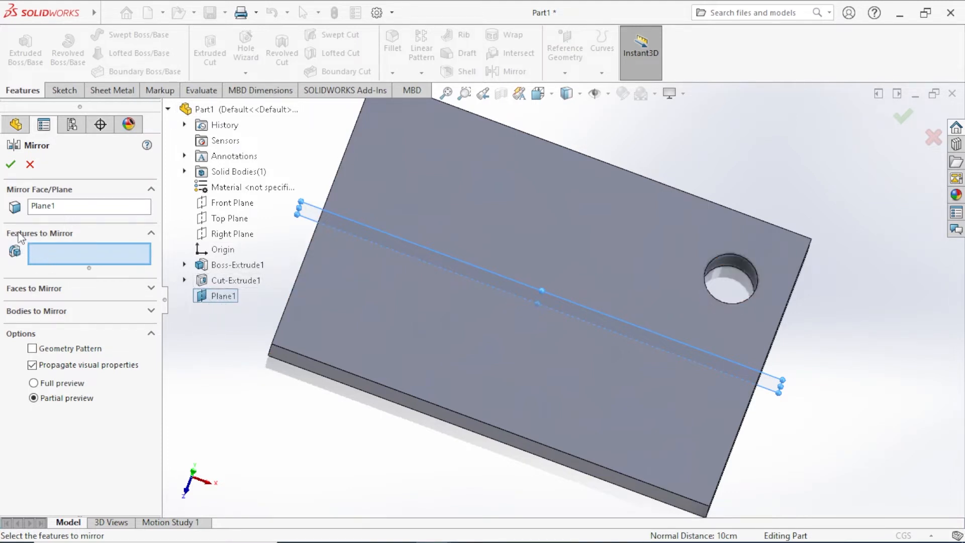
left_click(153, 230)
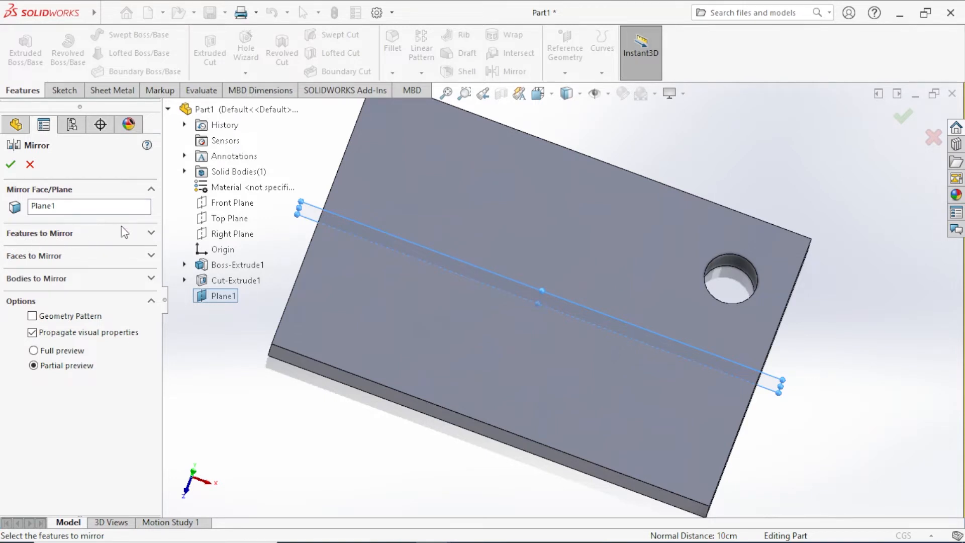
left_click(150, 234)
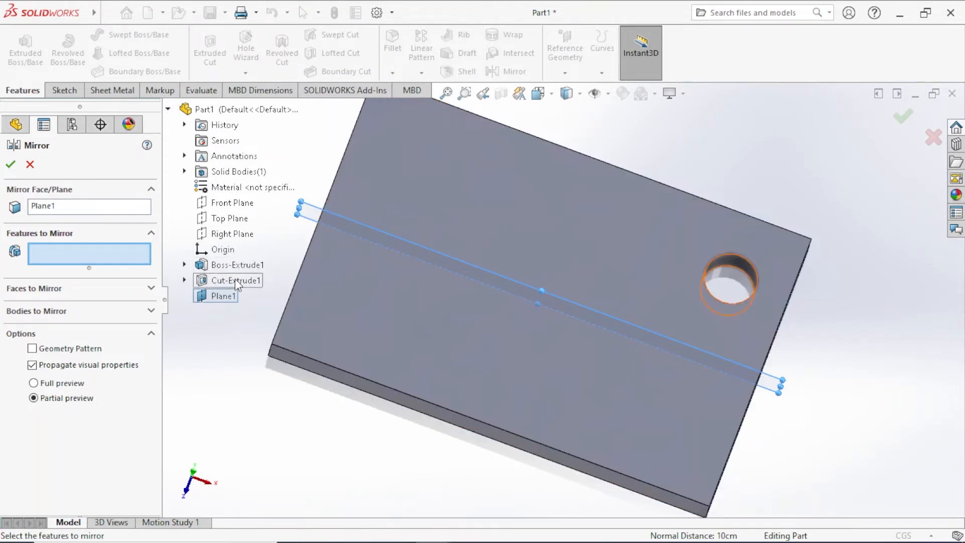
left_click_drag(240, 264, 350, 270)
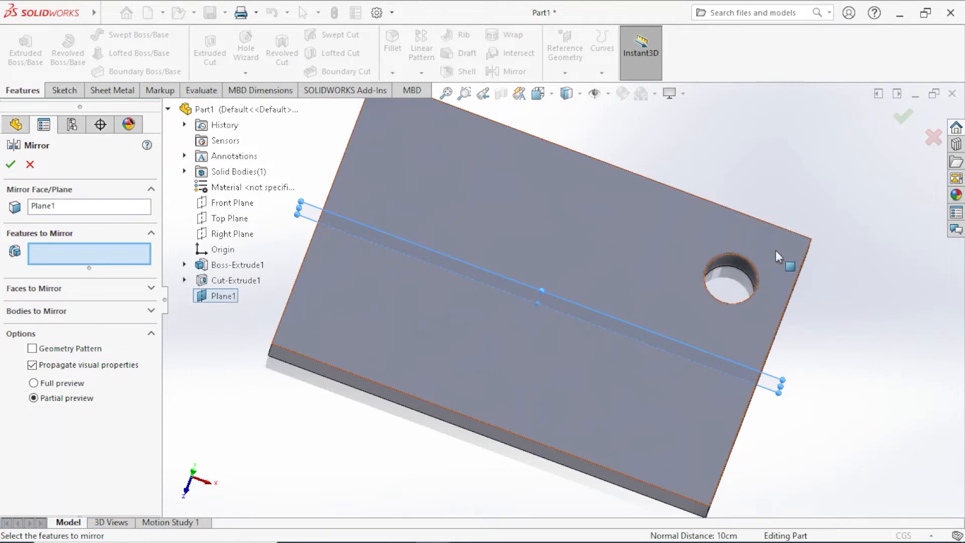
left_click(245, 281)
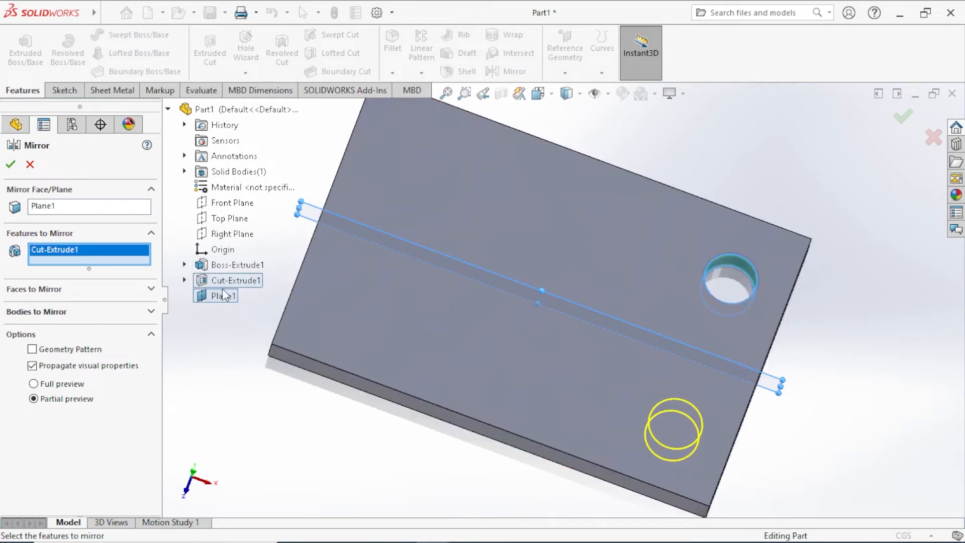
left_click(10, 163)
mouse_move(906, 459)
middle_mouse_down()
mouse_move(861, 400)
mouse_move(861, 340)
mouse_move(898, 367)
mouse_move(850, 422)
mouse_move(898, 398)
middle_mouse_up()
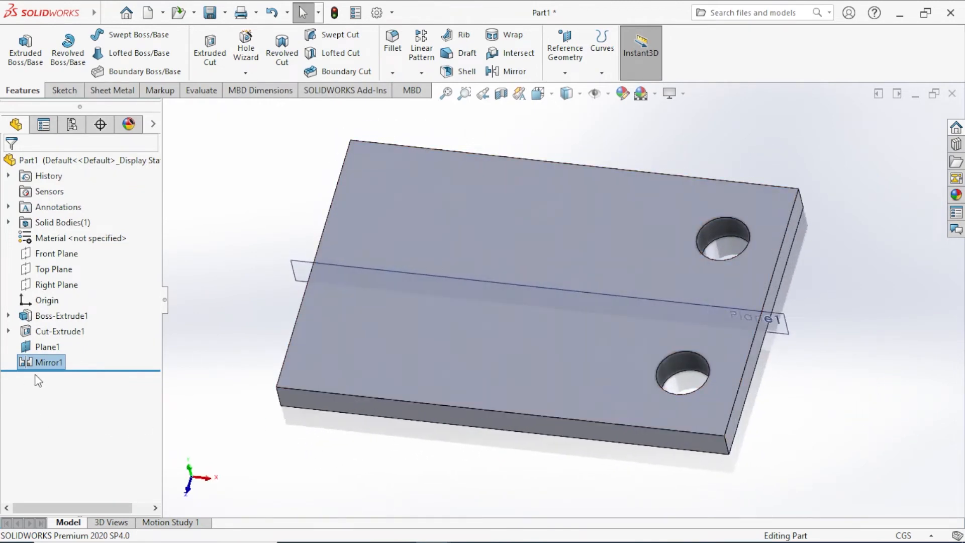
- Delete the mirror feature of the corner hole from the part
right_click(47, 363)
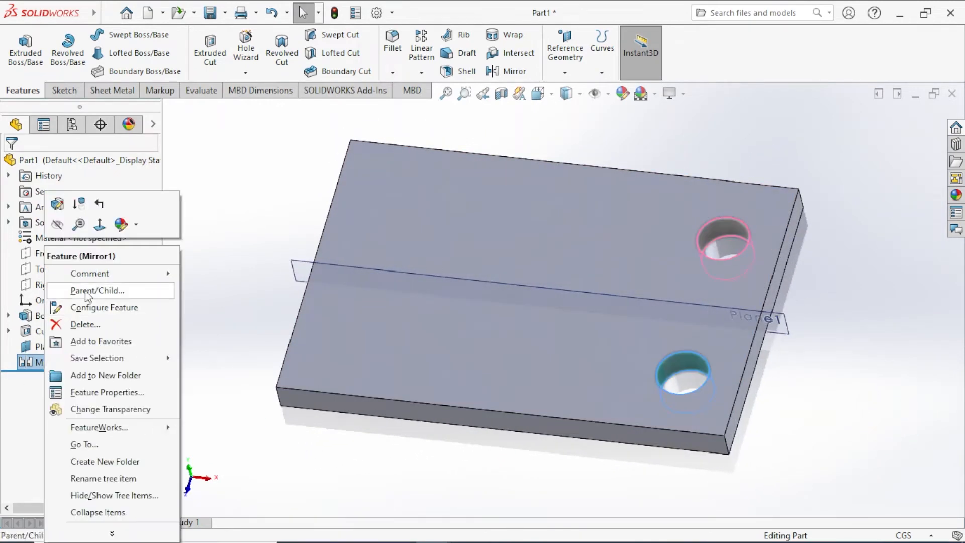
left_click(83, 326)
left_click(570, 194)
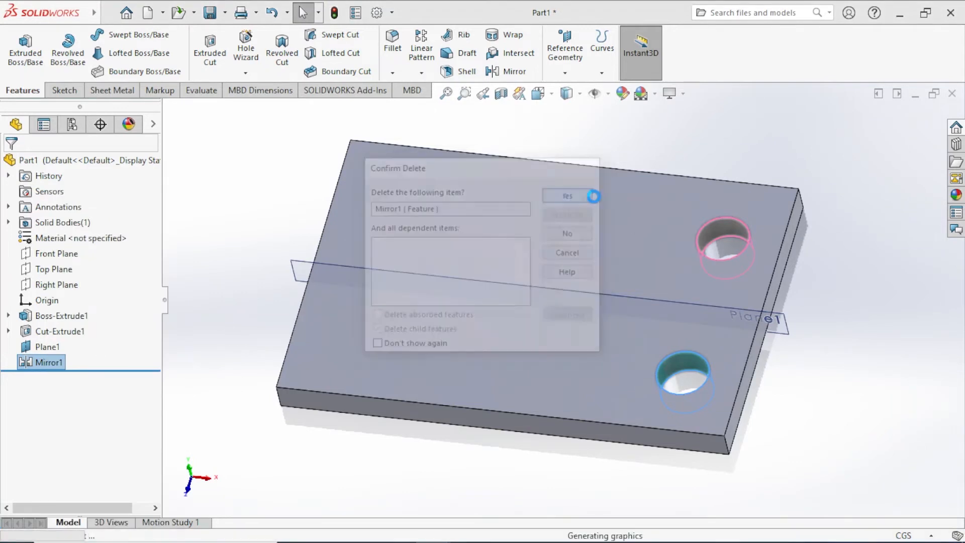
- Set up a new Mirror about the plate's front long side face, with the hole cut as the feature to mirror
left_click(509, 71)
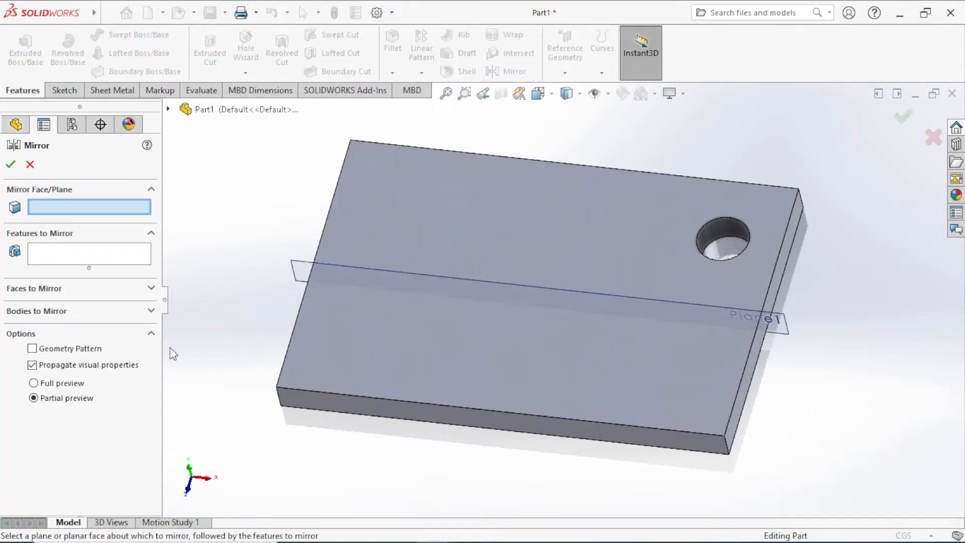
left_click(57, 259)
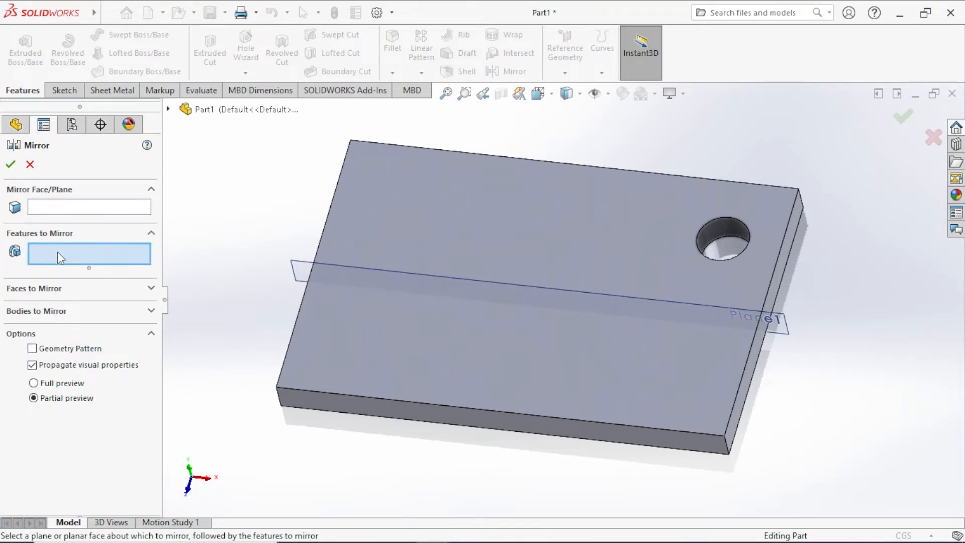
left_click(84, 207)
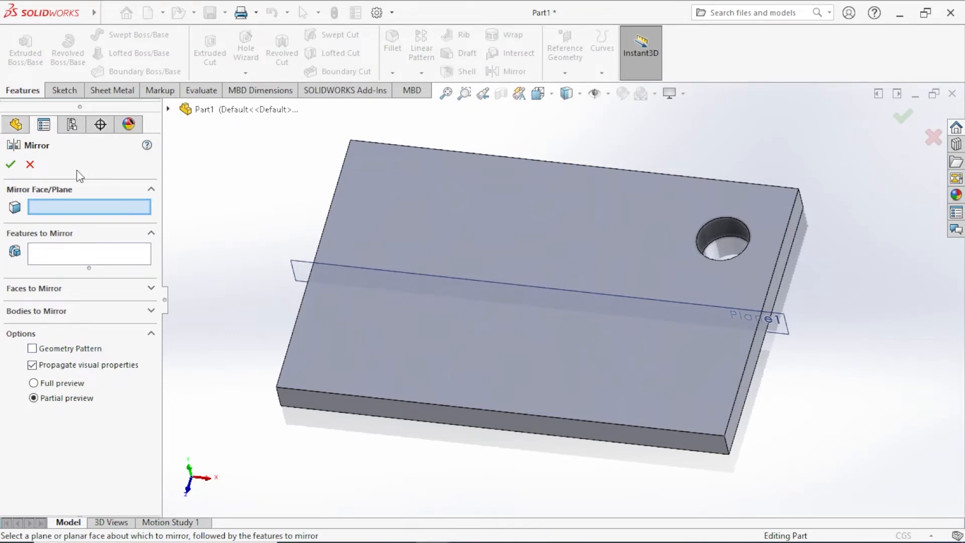
left_click(452, 410)
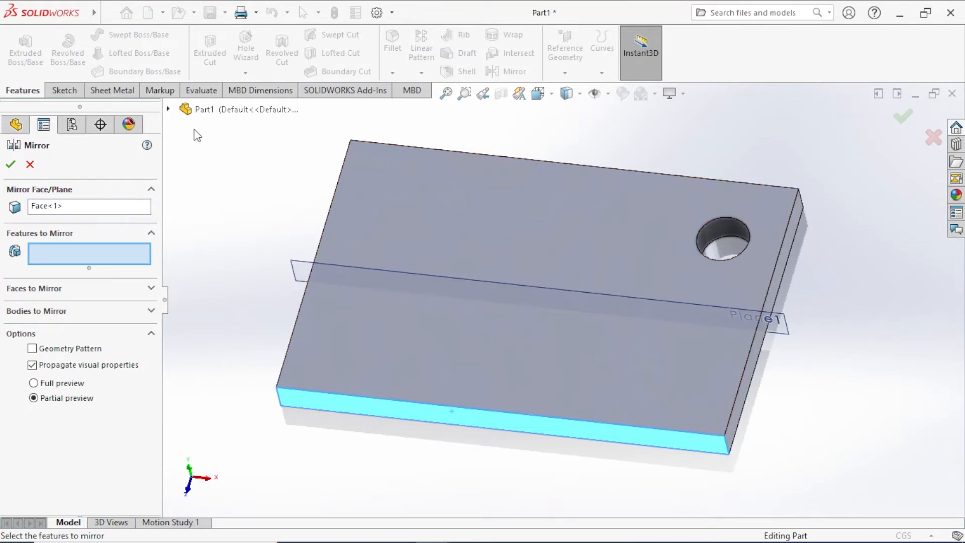
left_click(168, 108)
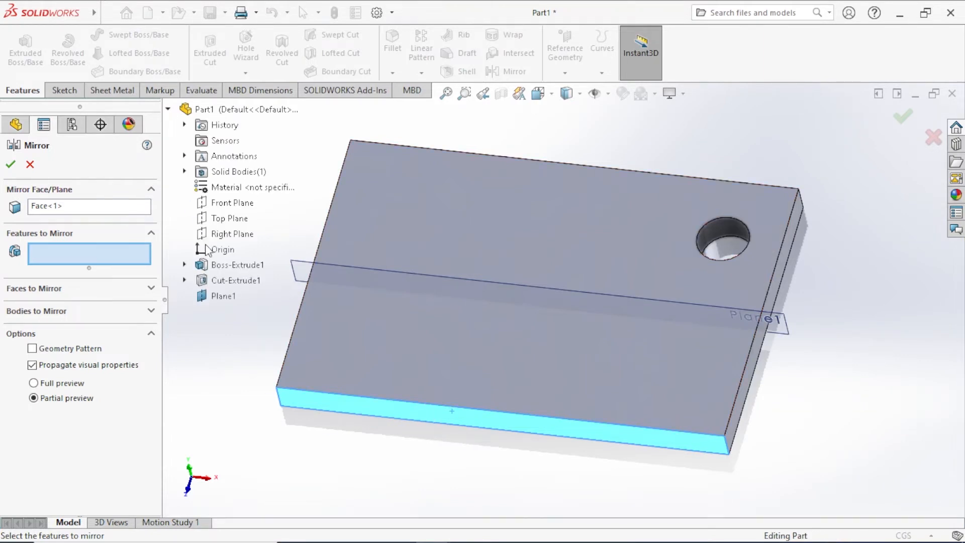
left_click(240, 281)
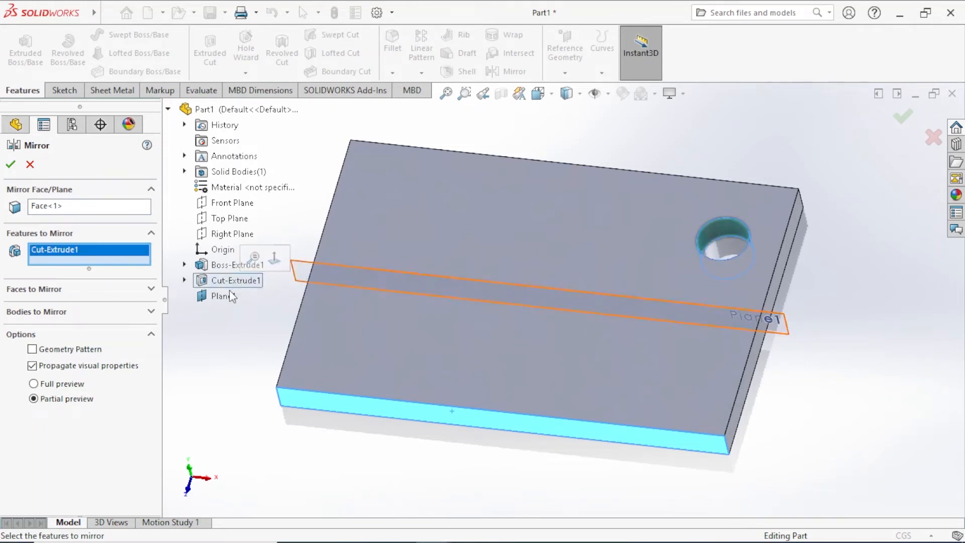
- Add the plate's Boss-Extrude1 to the features to mirror and complete the mirror
scroll(642, 455, "up", 1)
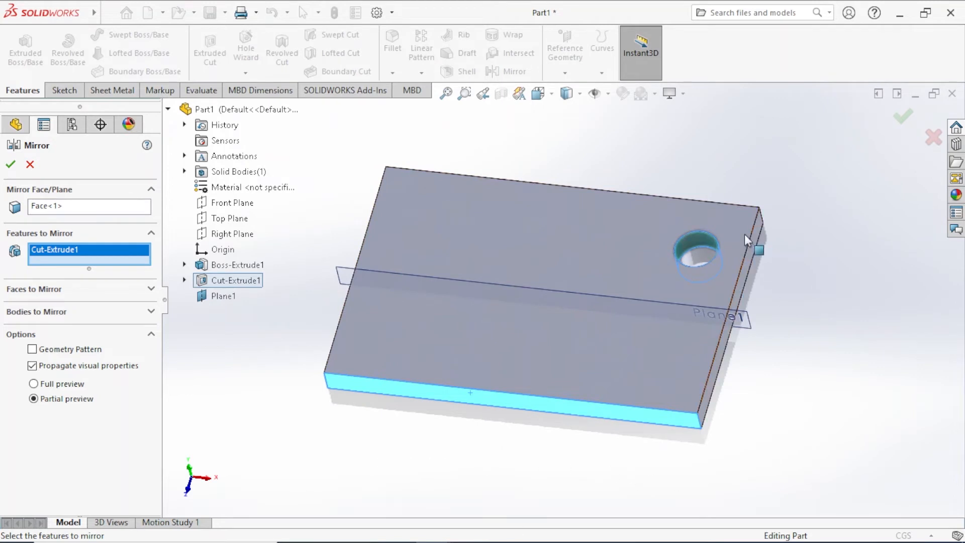
left_click(261, 266)
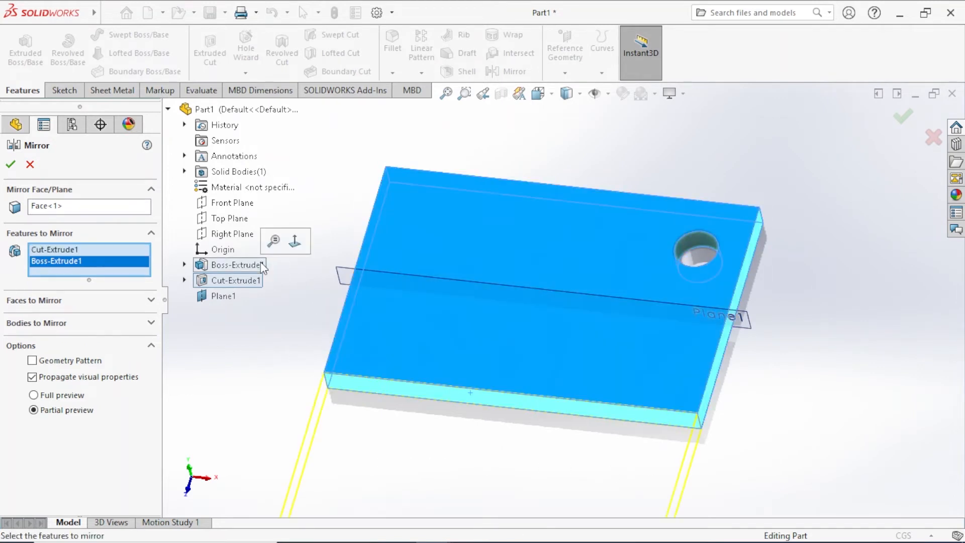
scroll(517, 343, "up", 2)
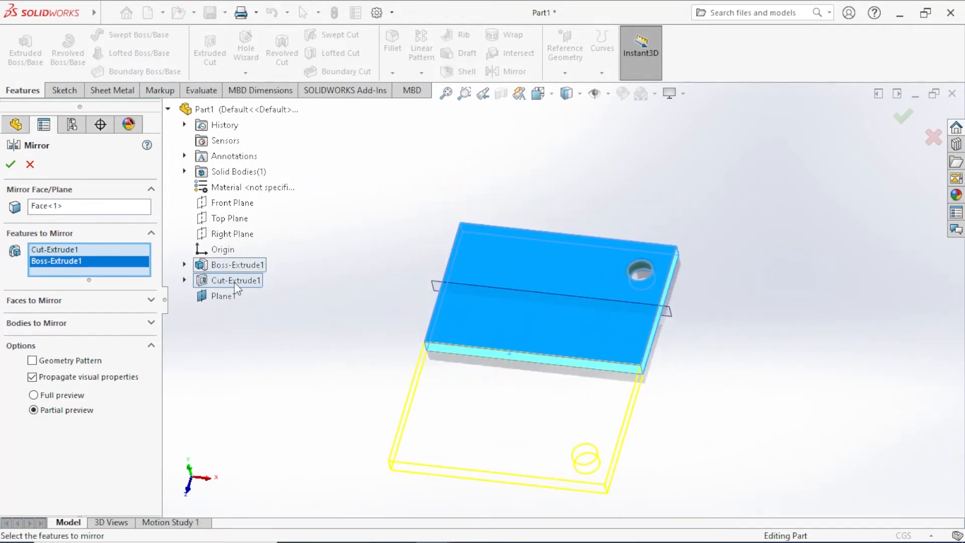
scroll(652, 382, "down", 2)
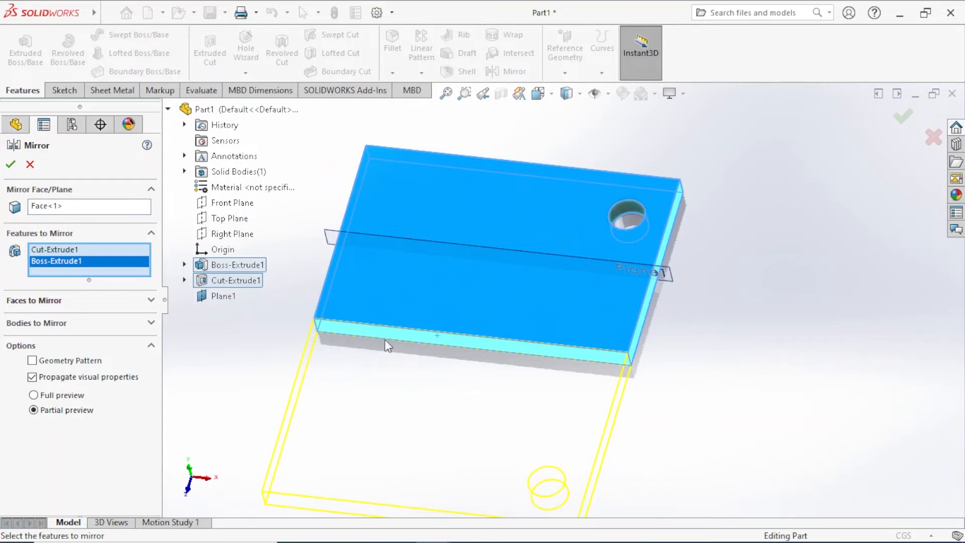
scroll(384, 337, "down", 1)
scroll(384, 324, "up", 2)
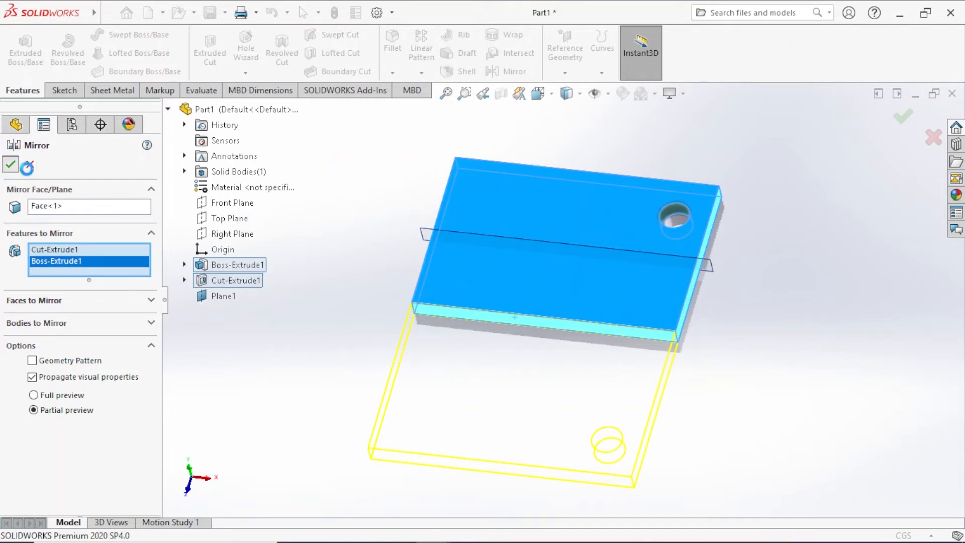
left_click(10, 164)
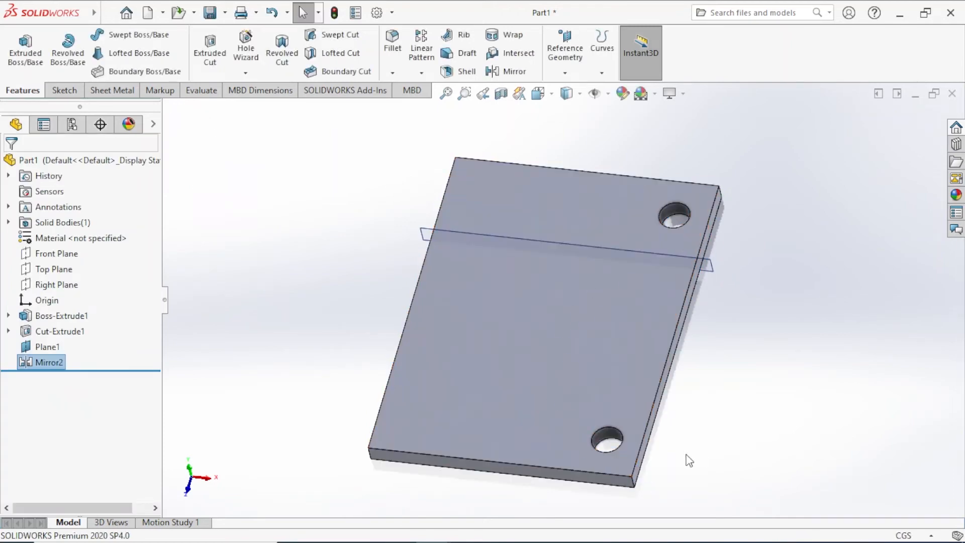
right_click(49, 363)
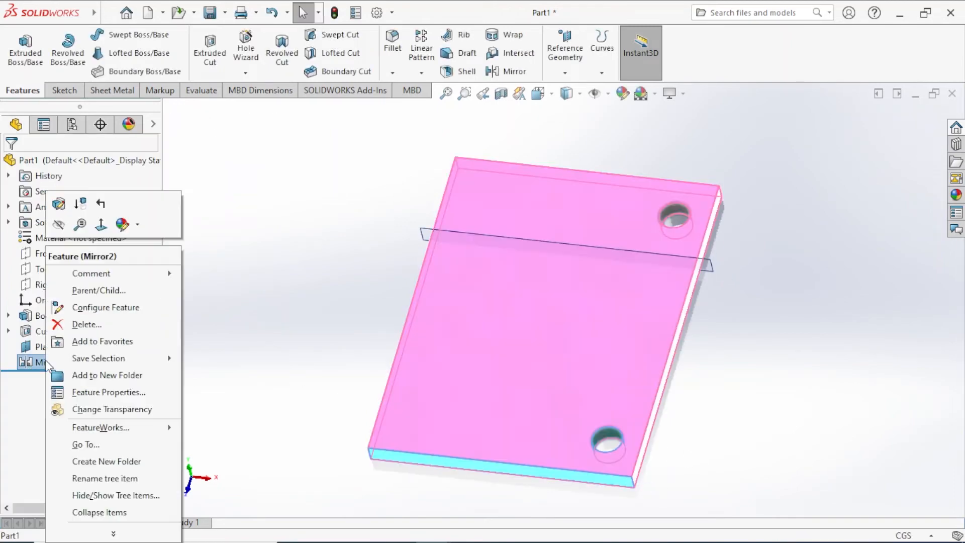
left_click(85, 324)
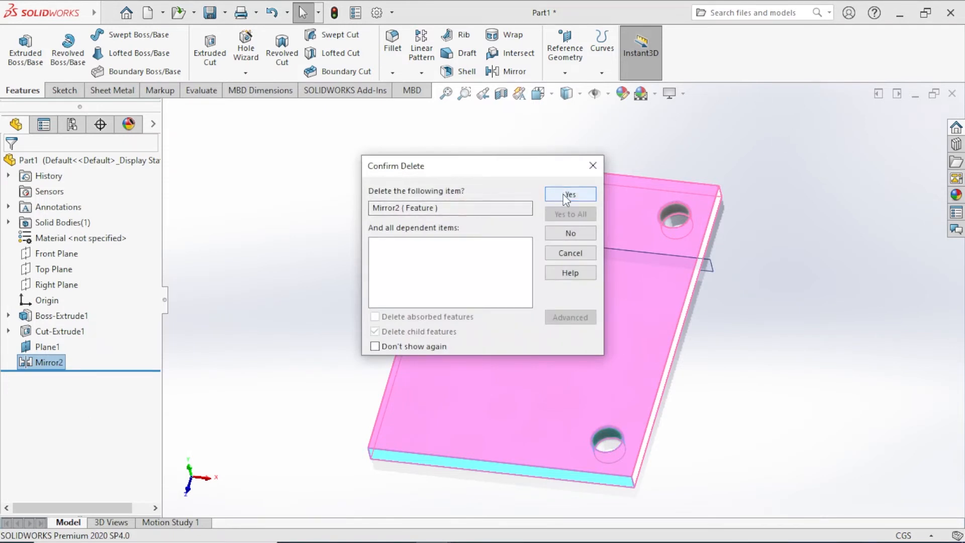
left_click(586, 254)
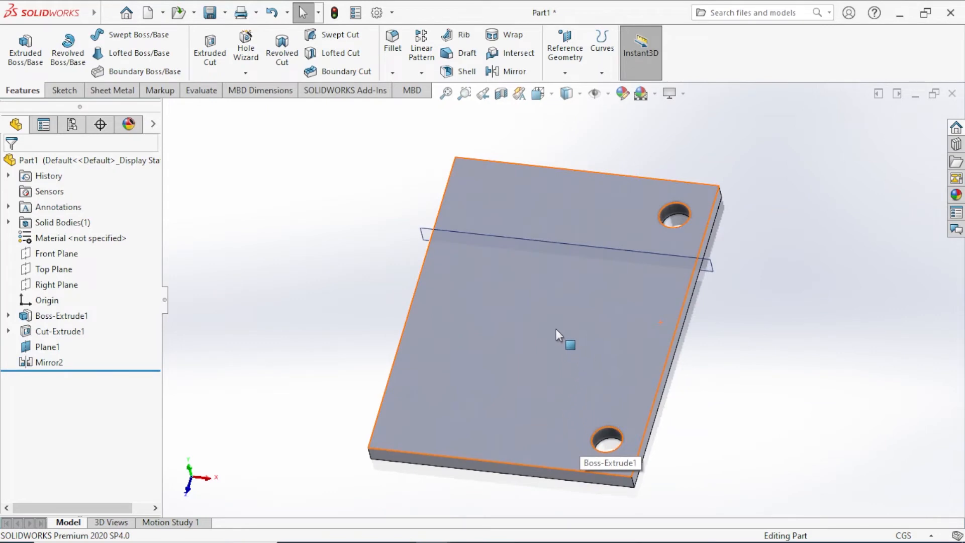
- Delete the Mirror2 feature from the part
left_click(45, 362)
right_click(44, 362)
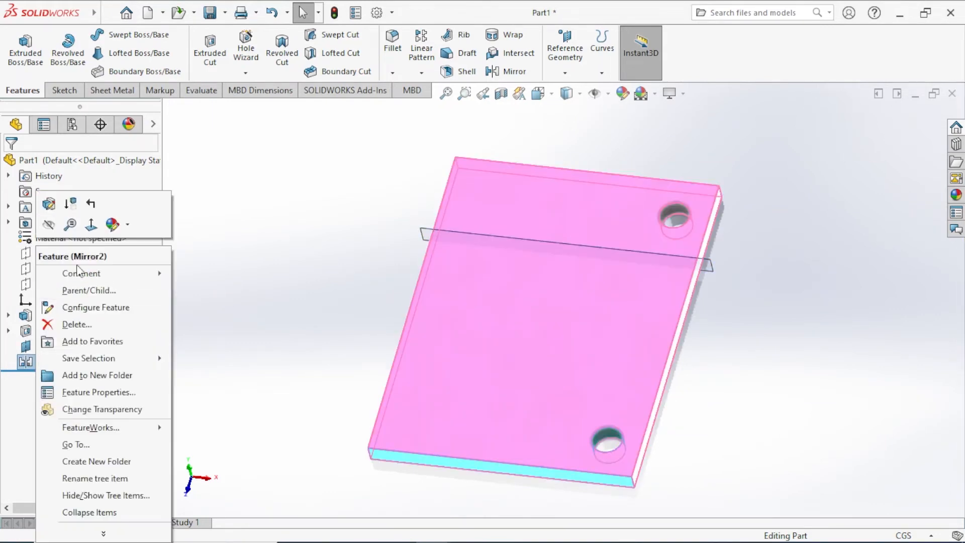
left_click(77, 324)
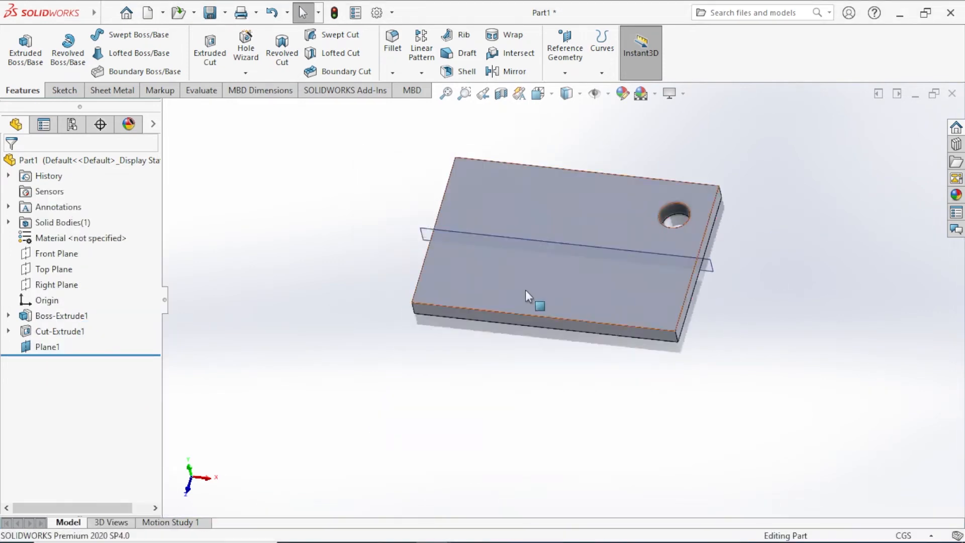
- Start a new sketch on the plate's large upper face, viewed straight on
left_click(568, 268)
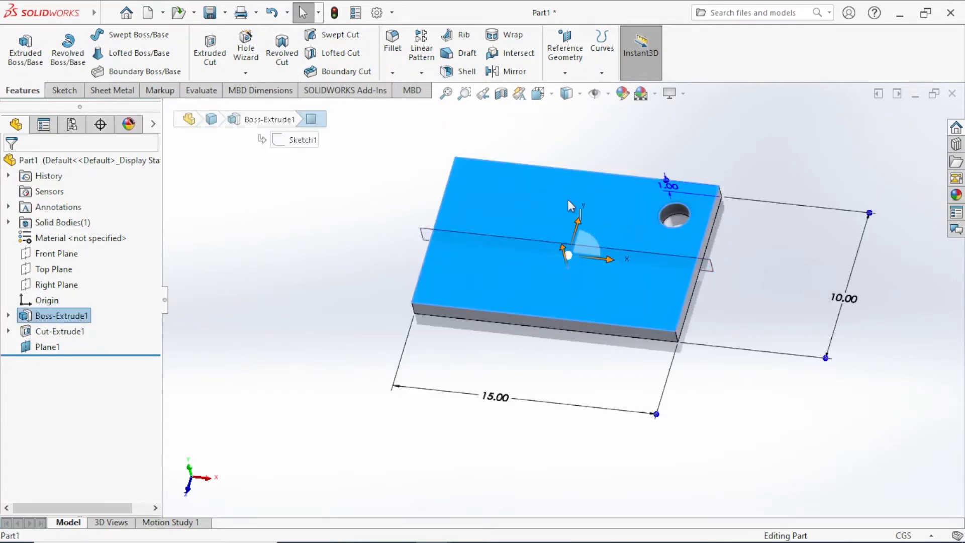
key("space")
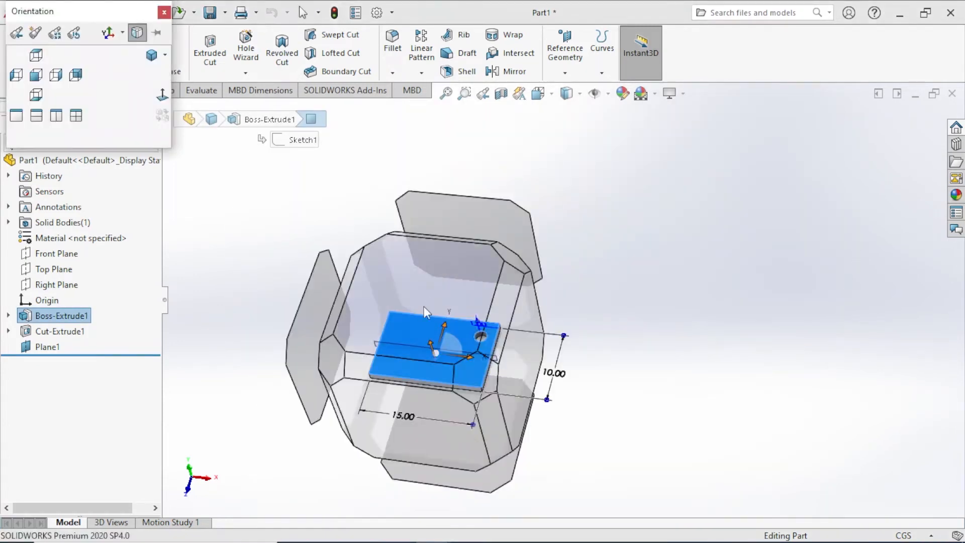
left_click(622, 287)
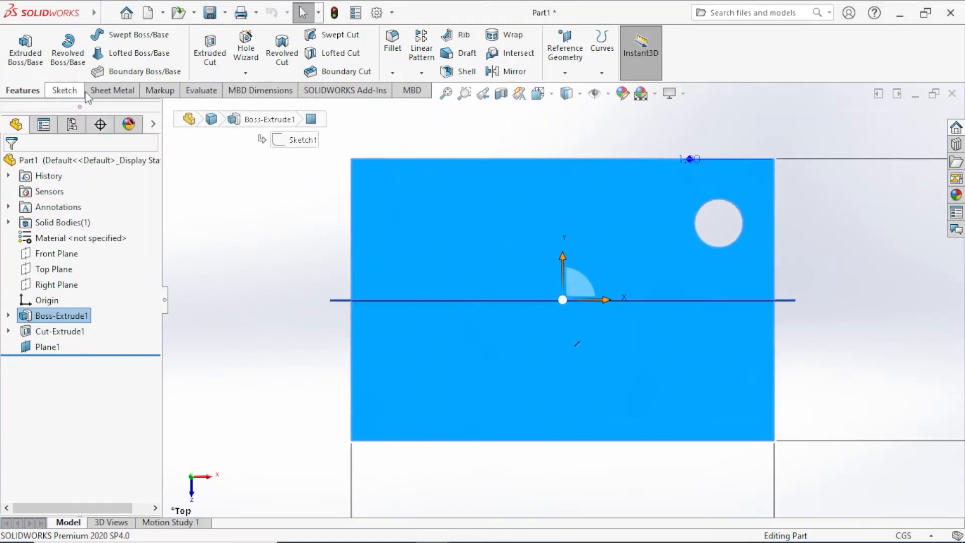
left_click(620, 358)
right_click(637, 368)
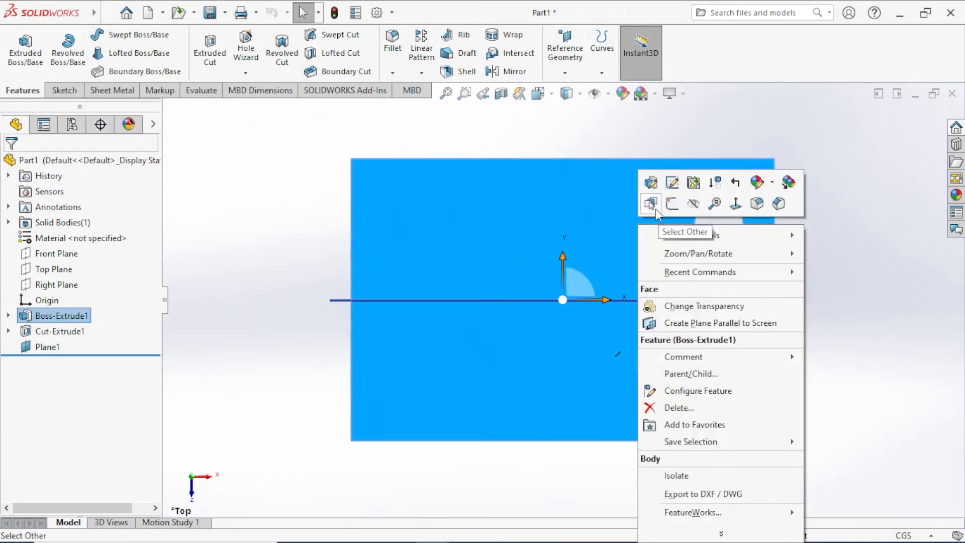
left_click(671, 205)
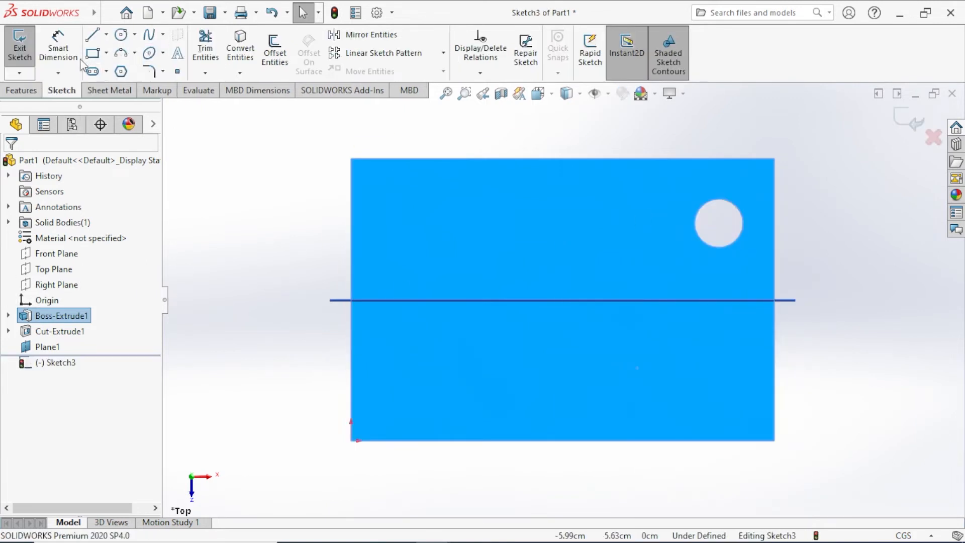
- Sketch a six-sided polygon with an inscribed circle about 2.2 cm in diameter near the plate's front right corner
left_click(120, 71)
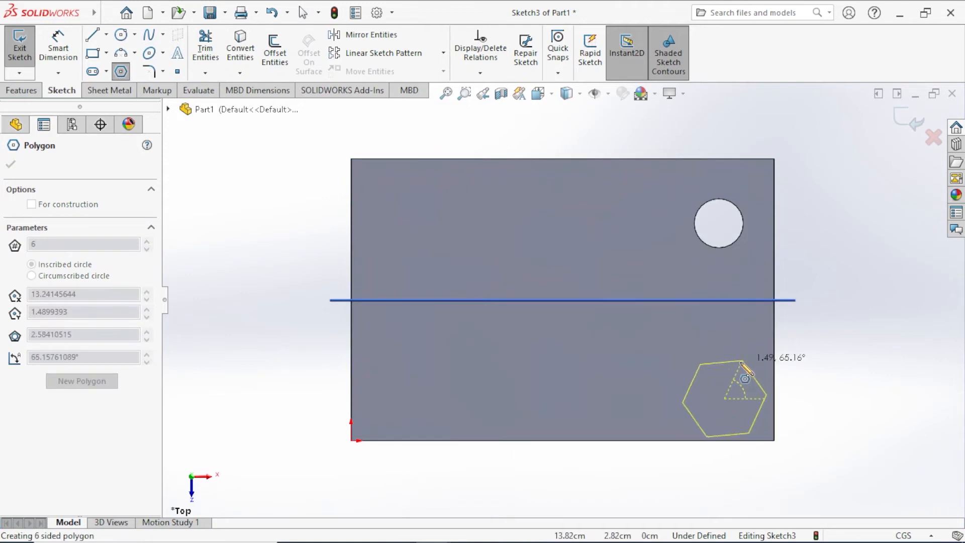
left_click(760, 398)
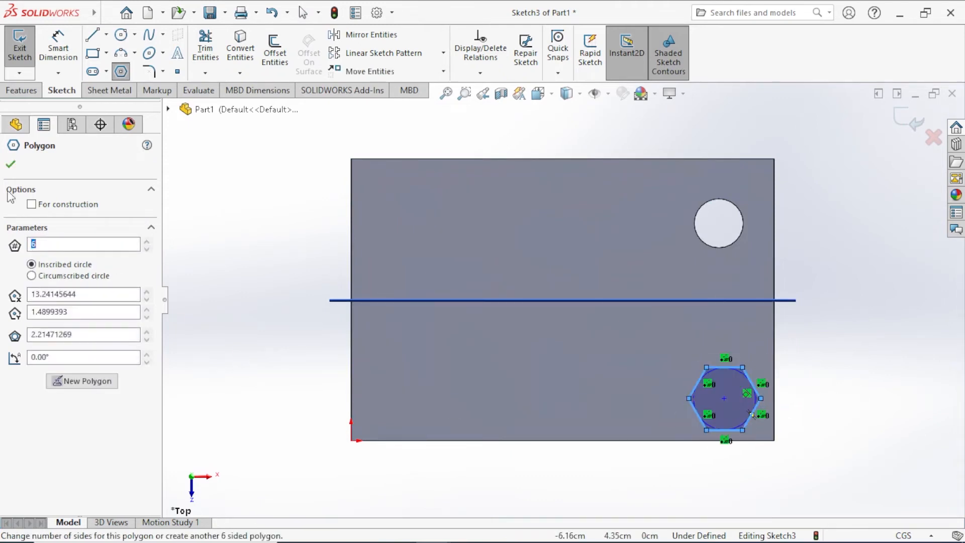
left_click(10, 163)
- Extrude the hexagon sketch 1.00 cm blind from the plate face, merged with the plate
middle_click_drag(873, 455, 863, 338)
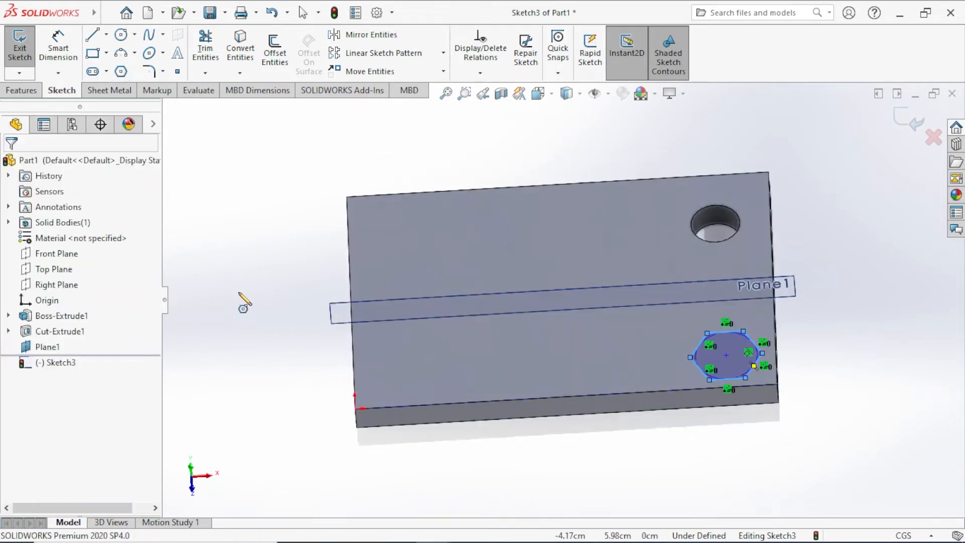
left_click(11, 90)
left_click(15, 63)
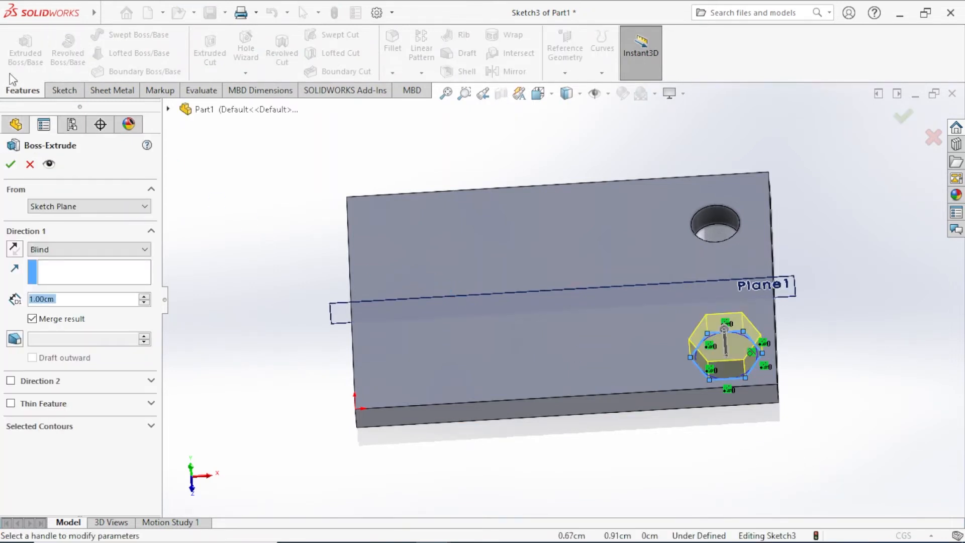
left_click(11, 164)
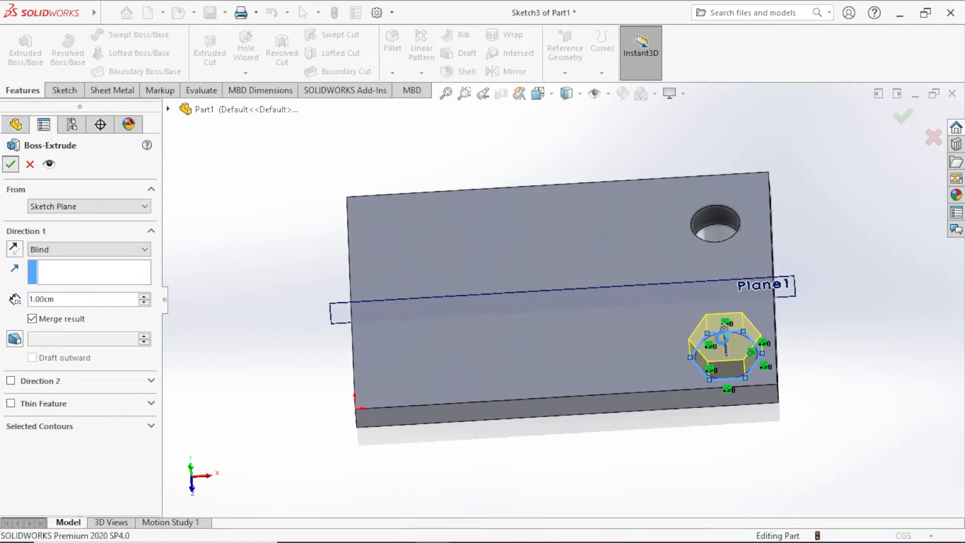
- Apply the polished rosewood 2d appearance from the organic wood appearances to the whole part
middle_click_drag(683, 395, 711, 457)
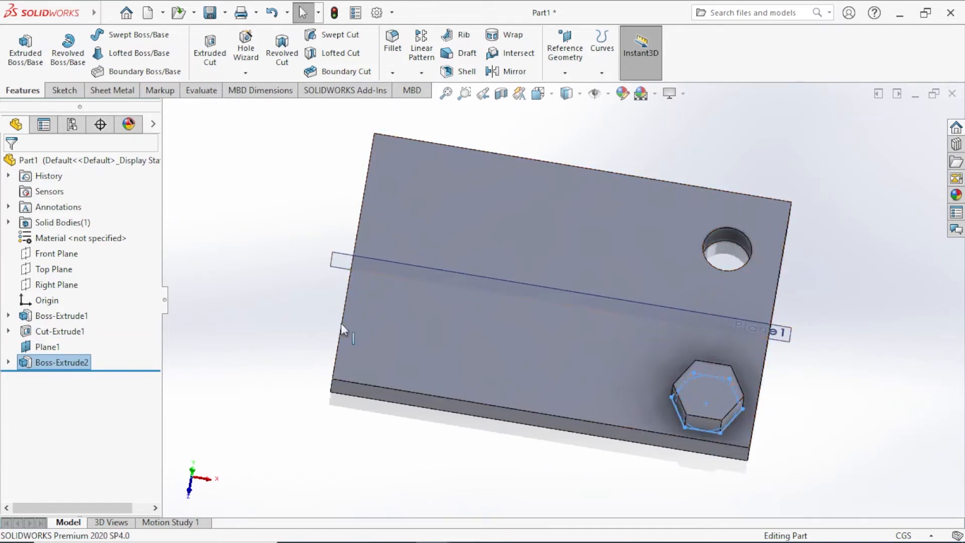
scroll(788, 300, "up", 1)
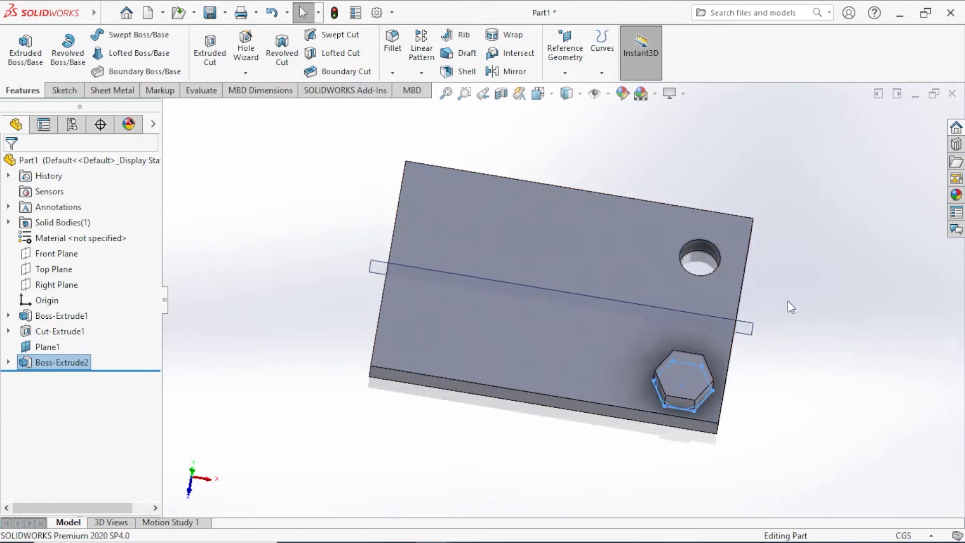
left_click_drag(340, 126, 817, 488)
middle_click_drag(808, 461, 820, 405)
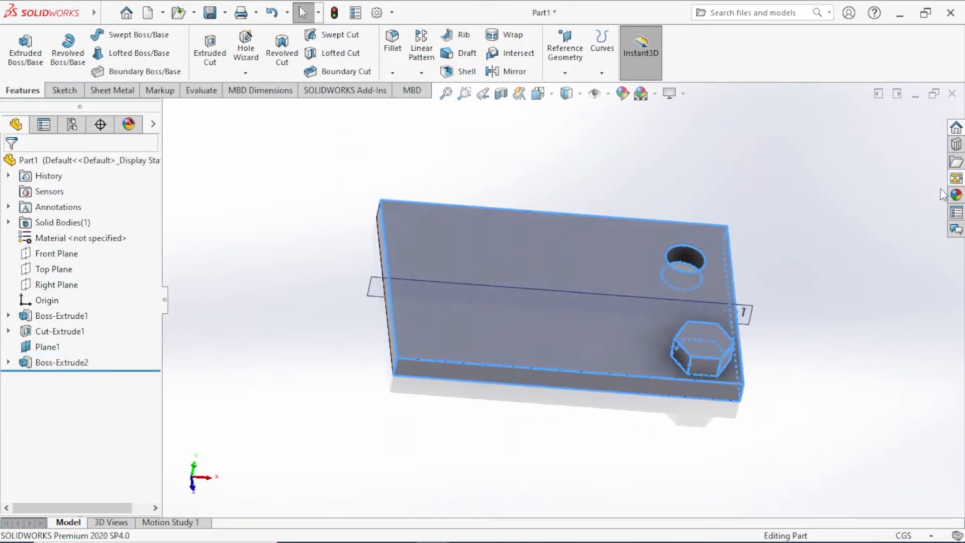
left_click(956, 194)
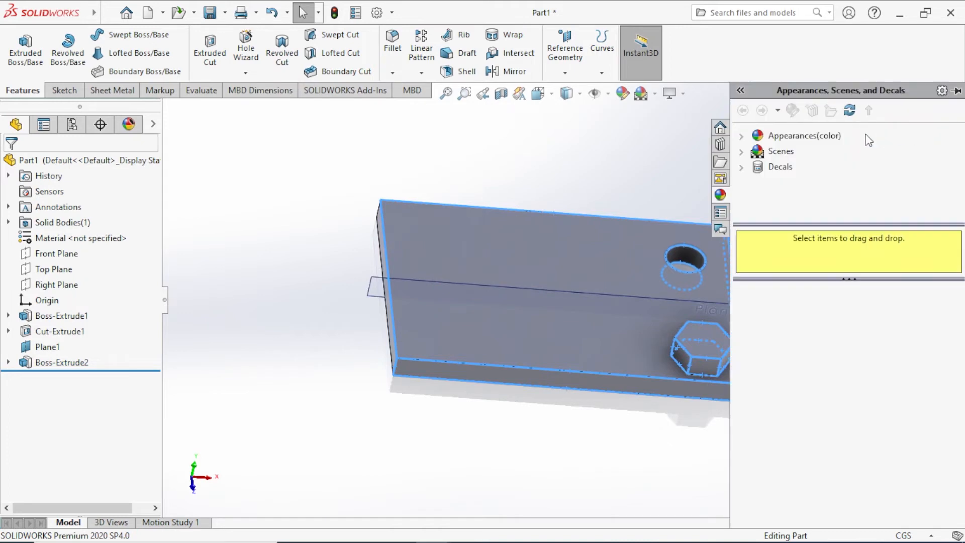
left_click(751, 139)
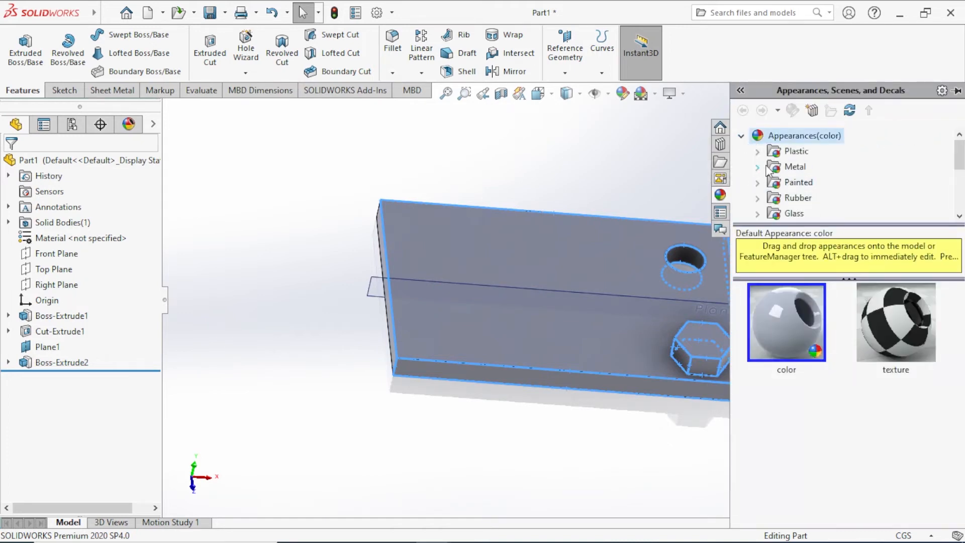
left_click(787, 360)
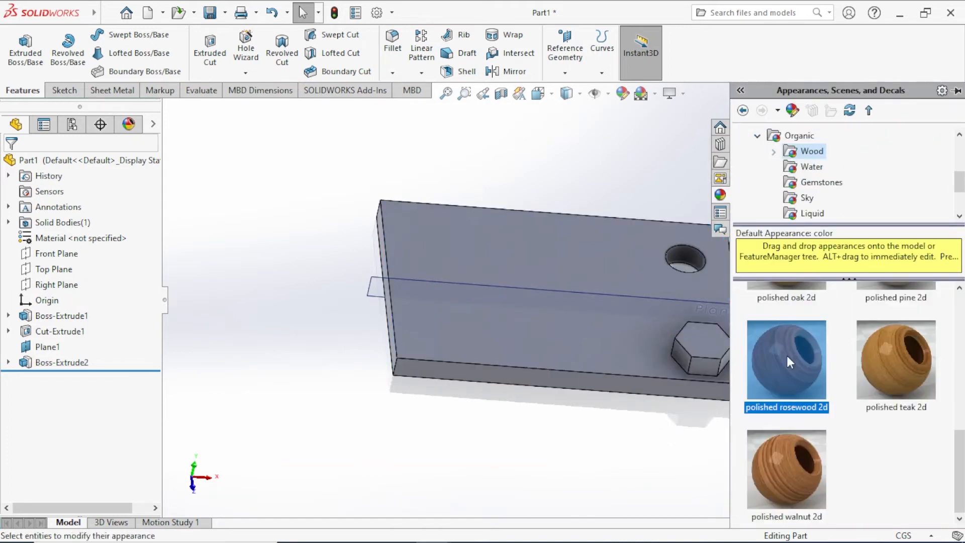
double_click(786, 357)
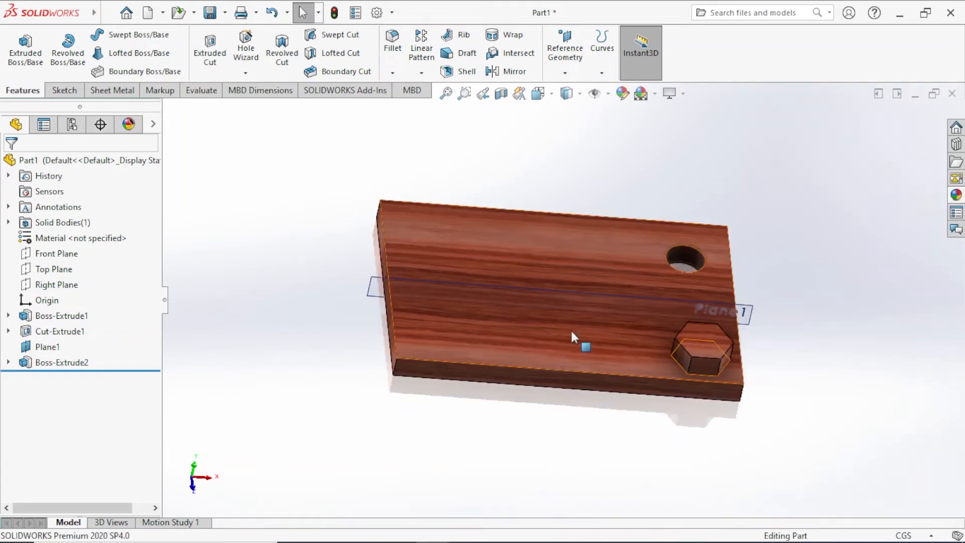
- Start a new Mirror feature and set it up to mirror bodies instead of features
middle_click_drag(879, 279, 761, 351)
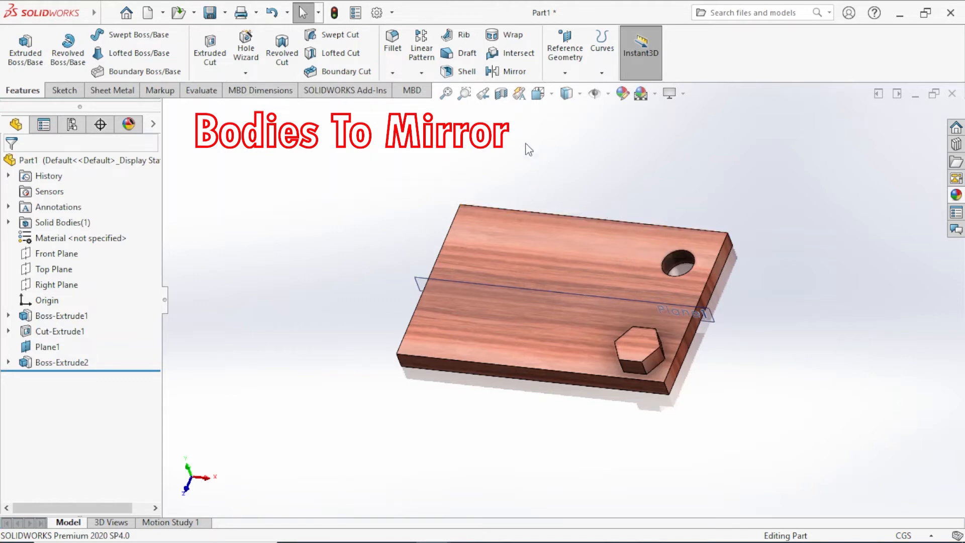
left_click(510, 74)
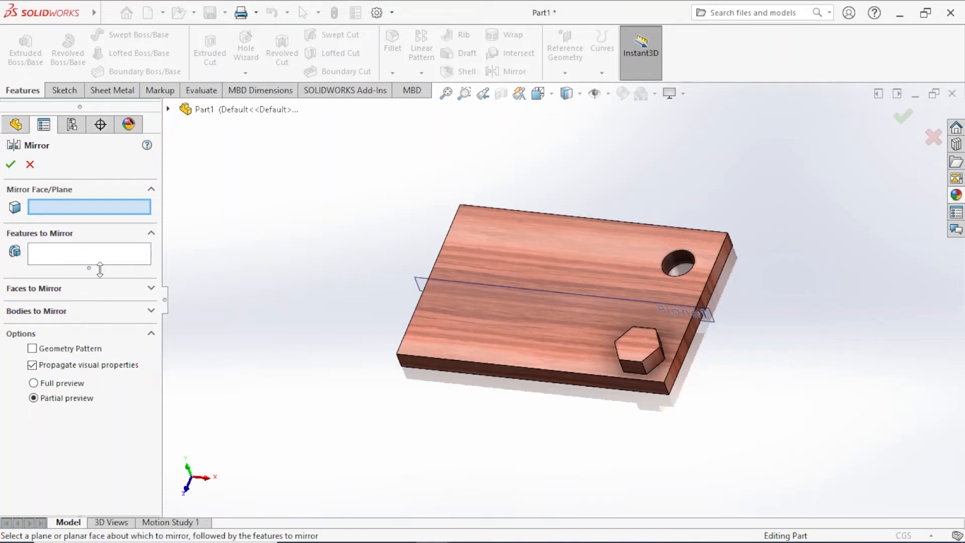
left_click(151, 233)
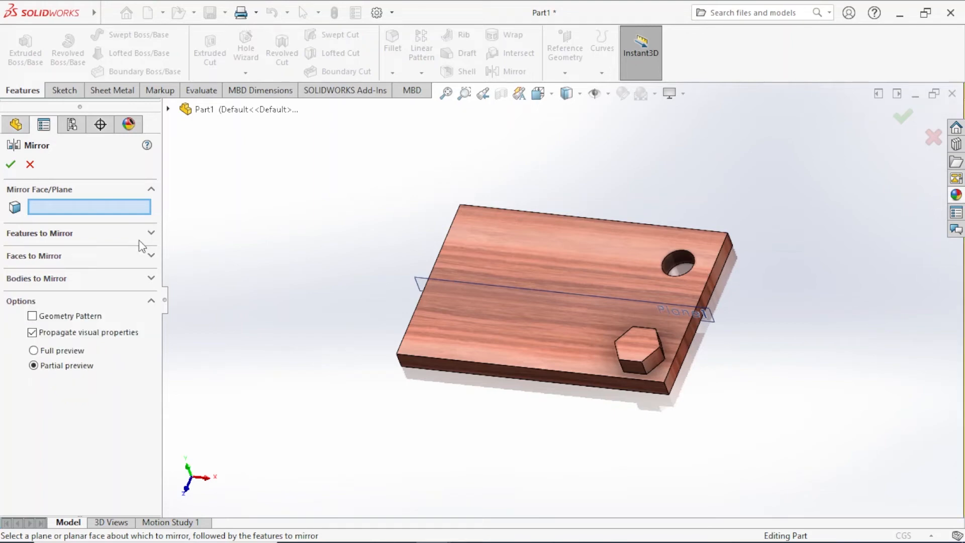
left_click(150, 278)
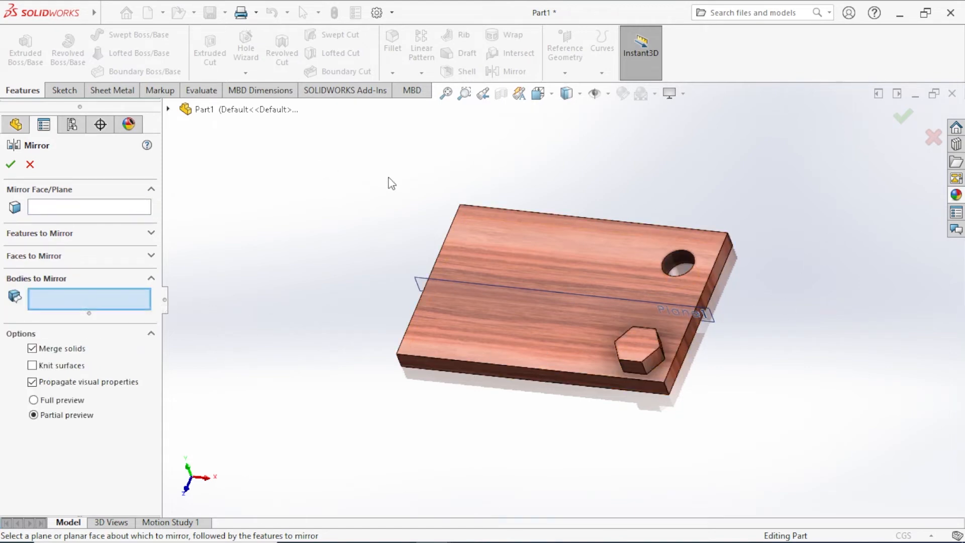
left_click_drag(372, 179, 814, 470)
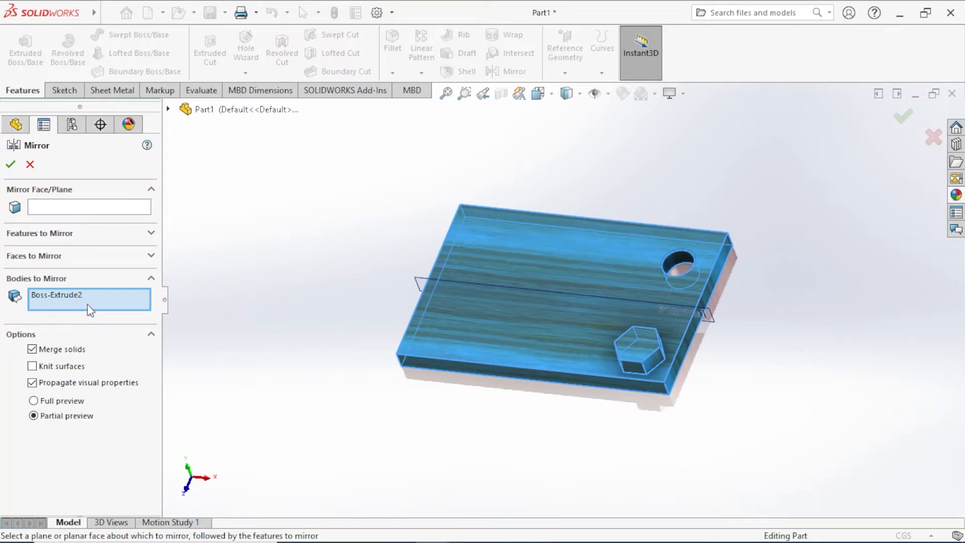
right_click(89, 305)
left_click(123, 313)
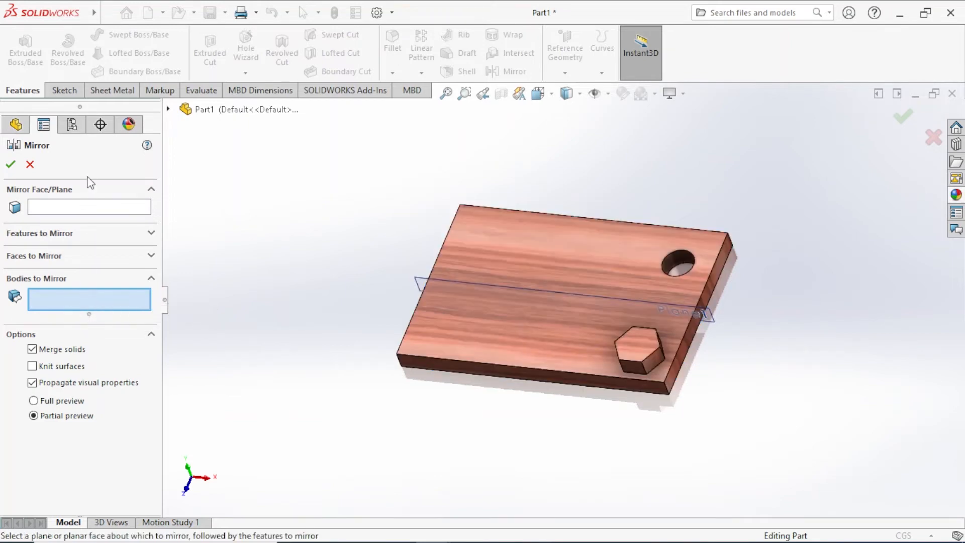
- Choose the plate's short side face nearest the hole as the mirror face and the whole plate body as the body to mirror
left_click(68, 208)
scroll(737, 272, "down", 3)
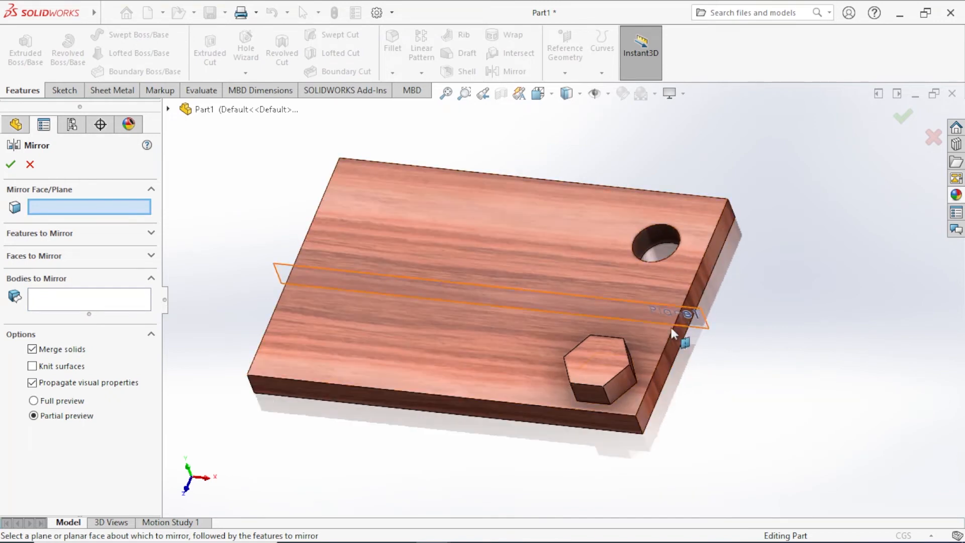
left_click(700, 291)
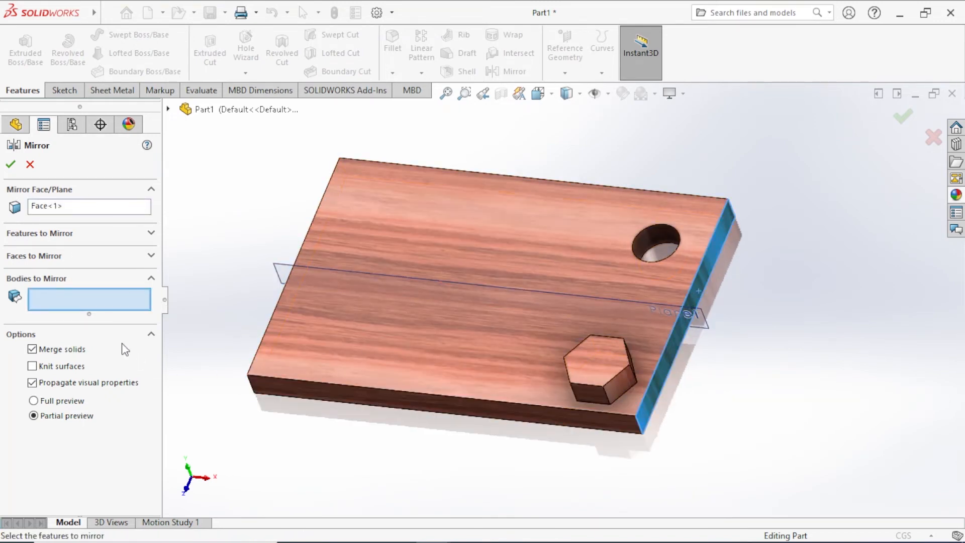
left_click(428, 291)
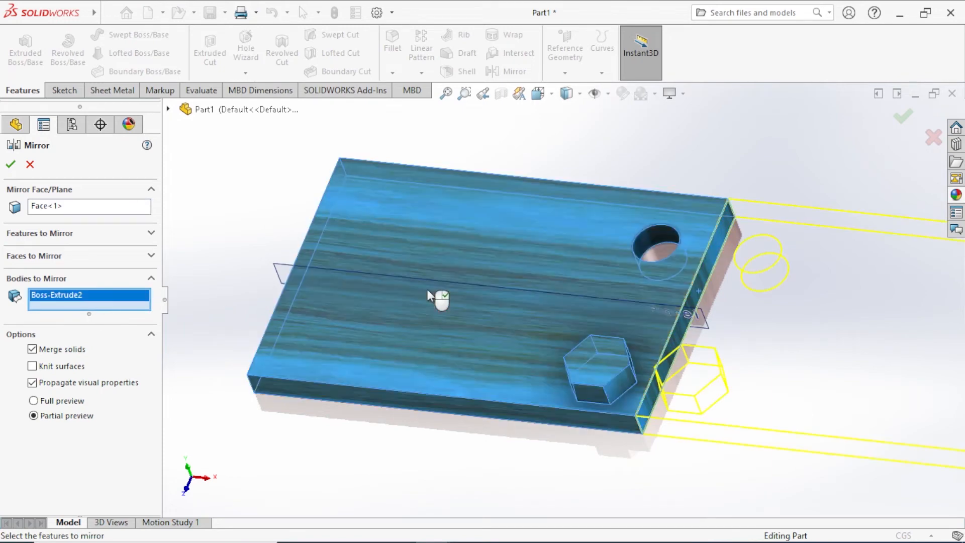
scroll(779, 249, "up", 5)
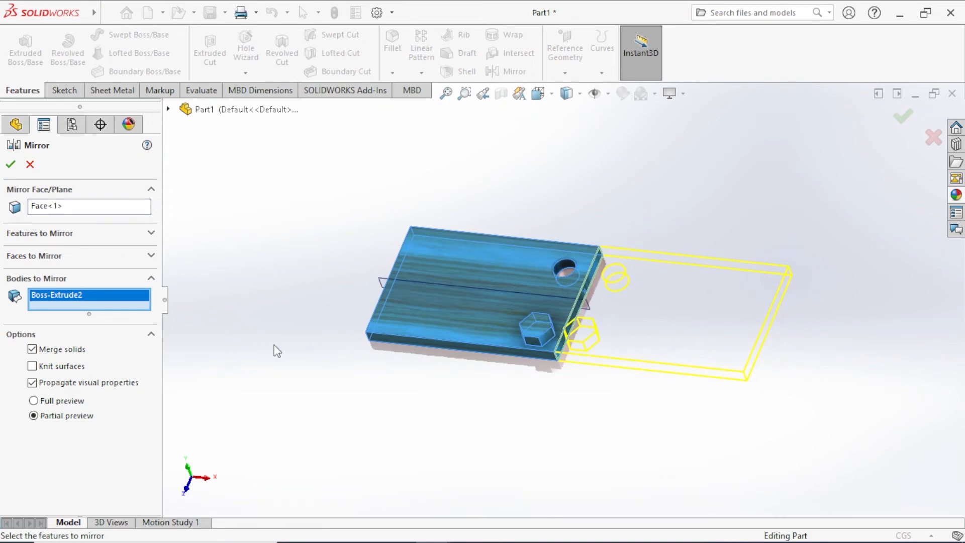
- Switch the body mirror to full preview and complete it
left_click(42, 401)
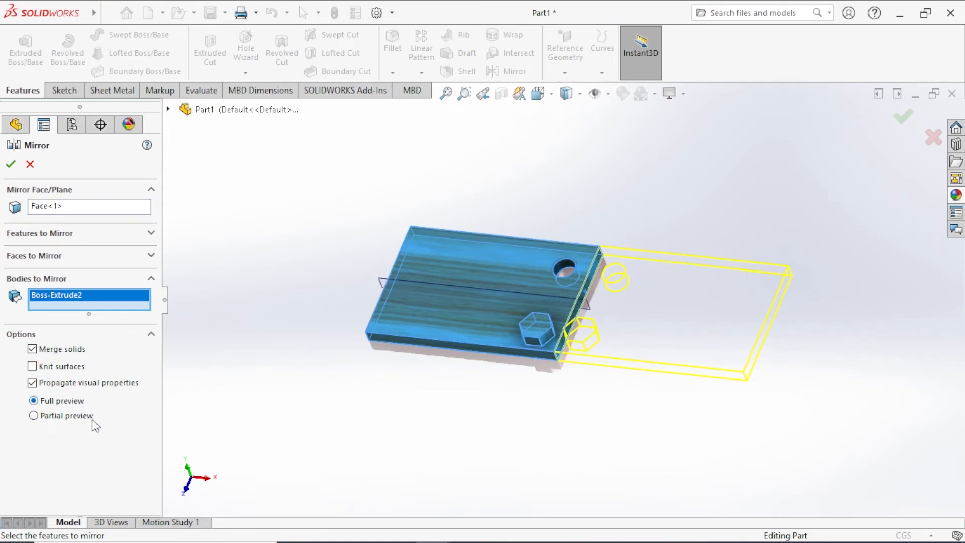
left_click(33, 402)
left_click(10, 165)
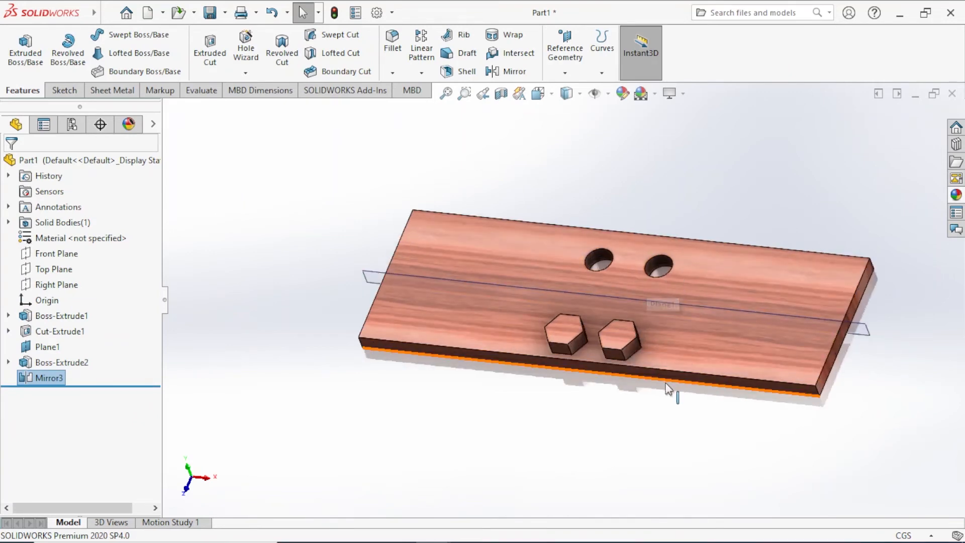
middle_click_drag(668, 390, 650, 405)
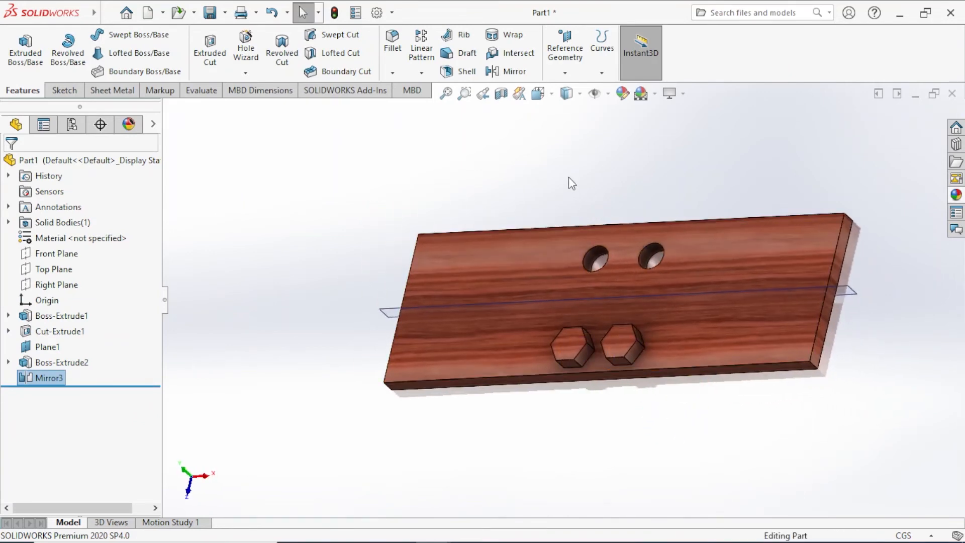
- Start a new Mirror about the plate's long side face nearest the two bosses and clear the preselected feature to mirror
left_click(482, 93)
scroll(757, 338, "down", 2)
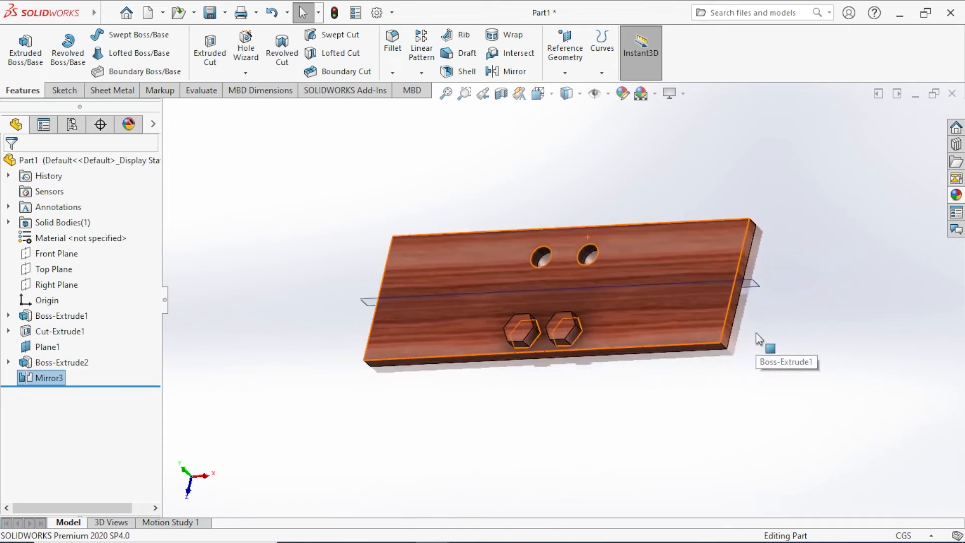
left_click(507, 73)
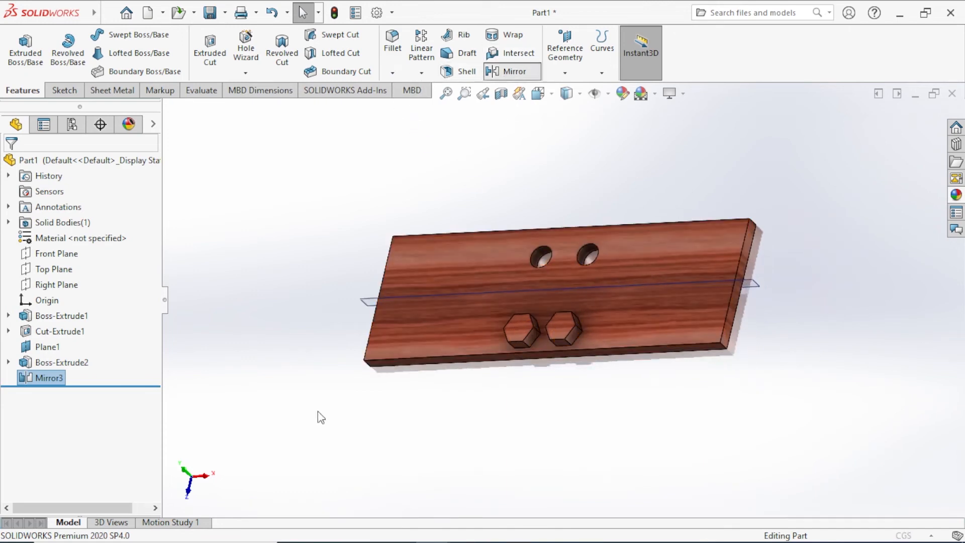
left_click(573, 349)
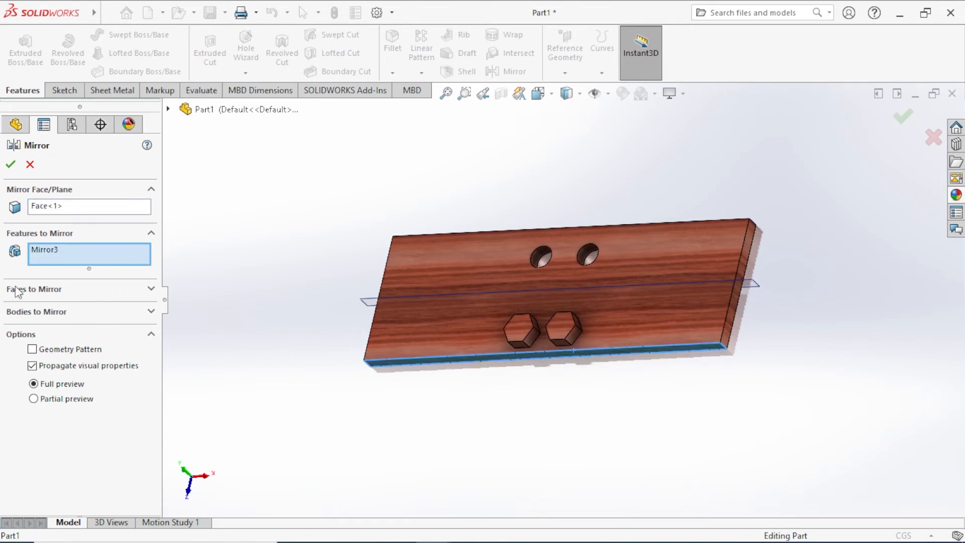
right_click(69, 250)
left_click(103, 277)
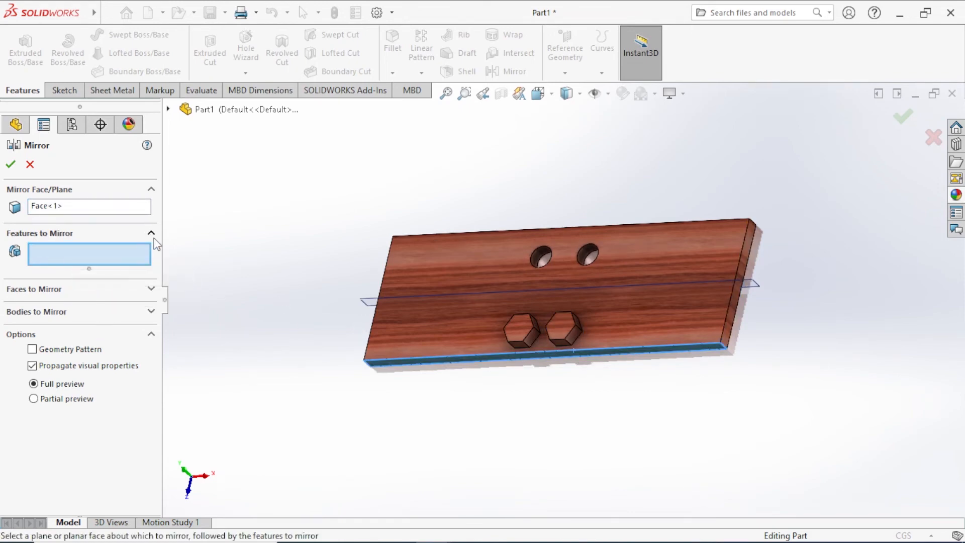
- Choose the whole plate as the body to mirror, with Merge solids and full preview, and complete the mirror
left_click(151, 232)
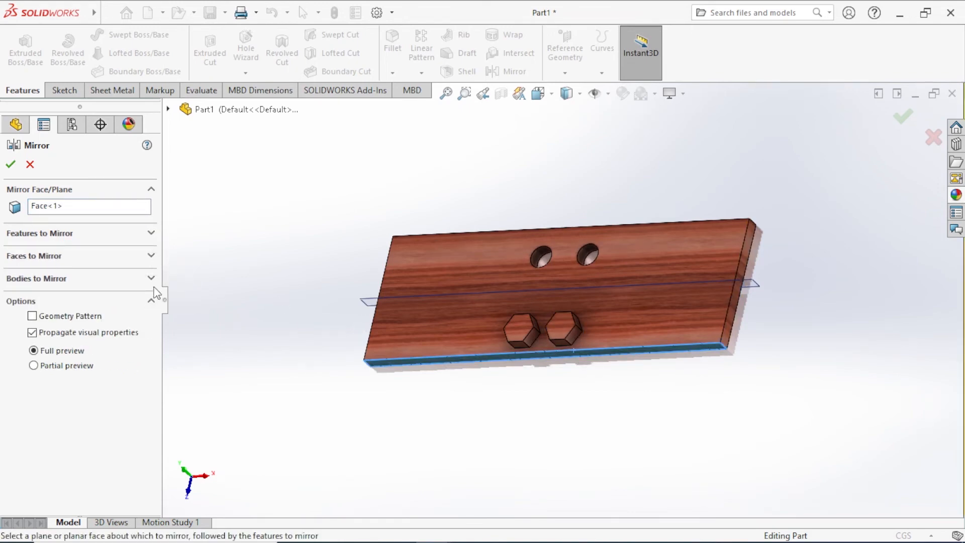
left_click(150, 278)
left_click(540, 341)
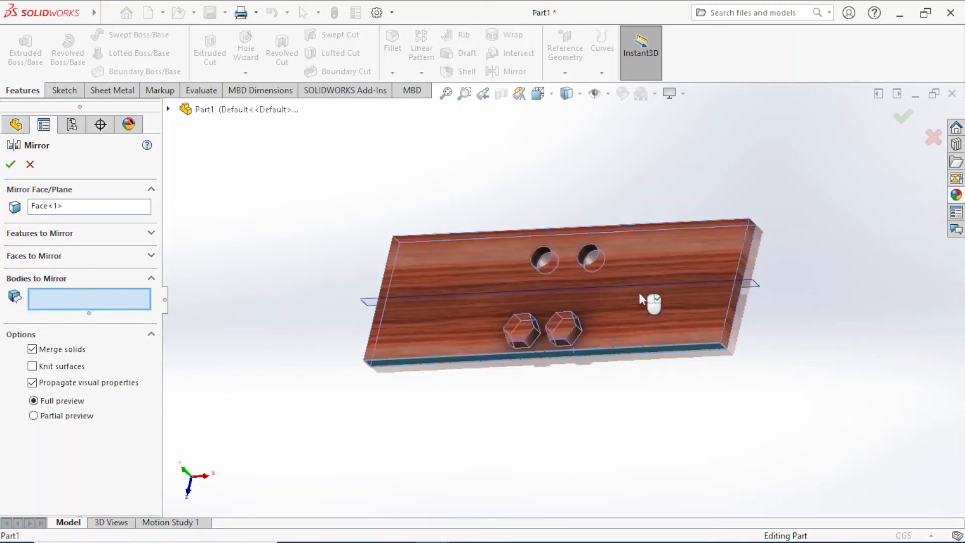
left_click(11, 163)
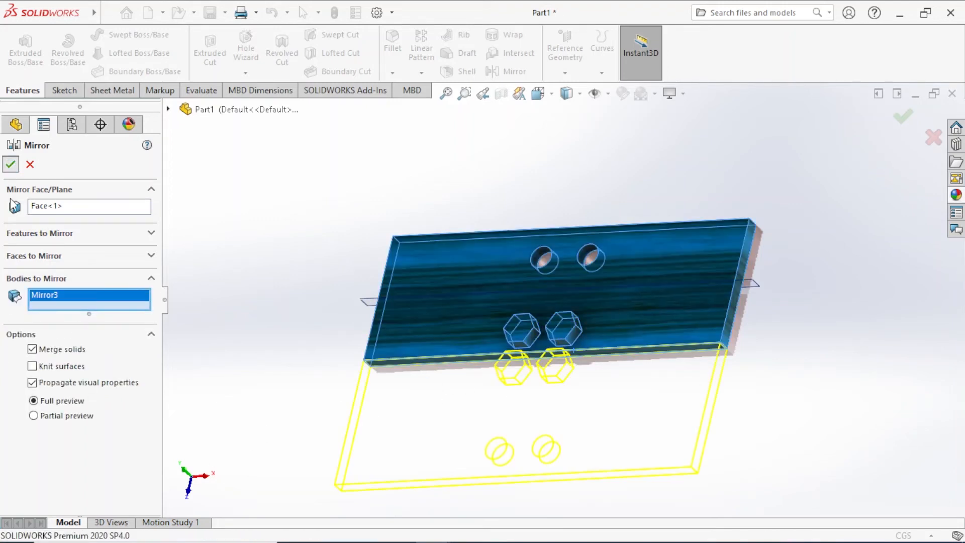
- Mirror the entire four-boss plate body about its front long side face, replacing the preselected feature with the body
scroll(607, 433, "down", 3)
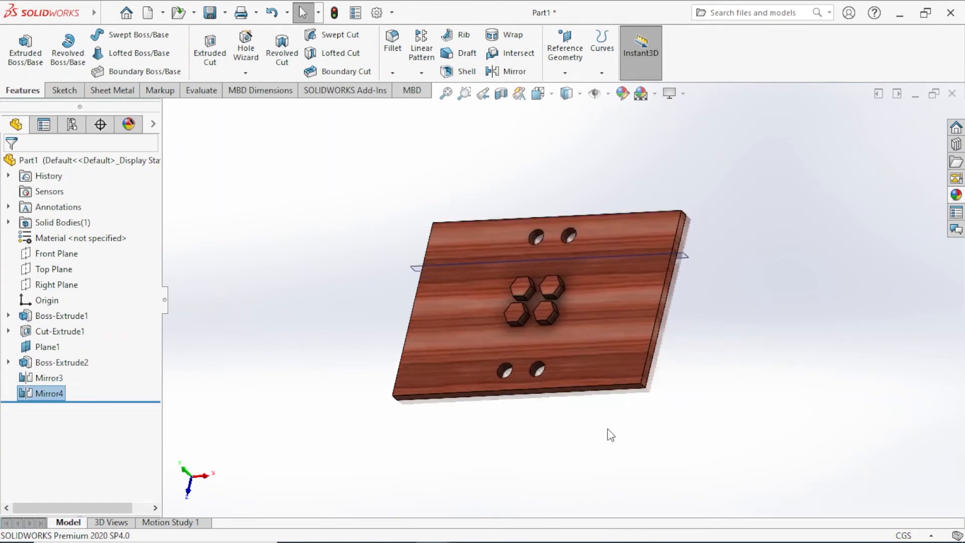
middle_click_drag(607, 433, 606, 387)
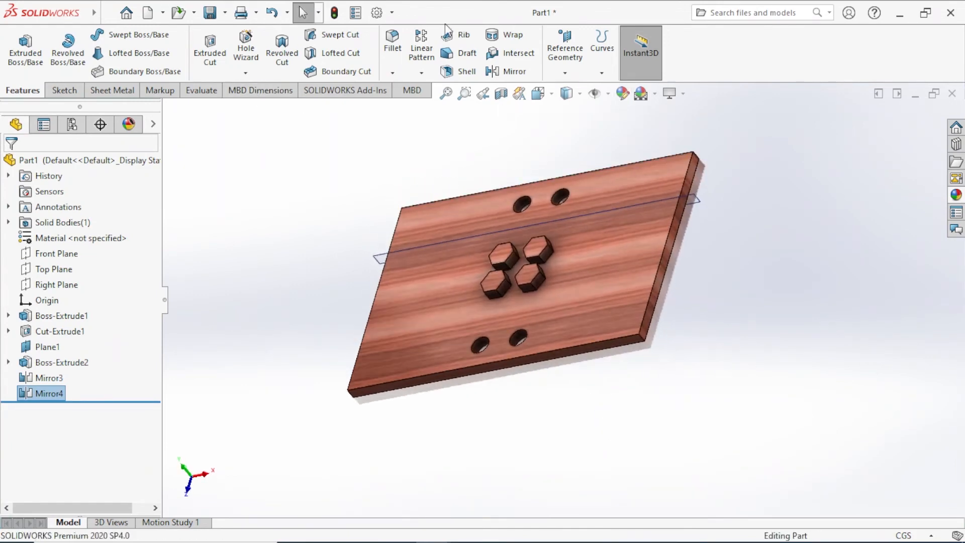
key("Return")
left_click(521, 364)
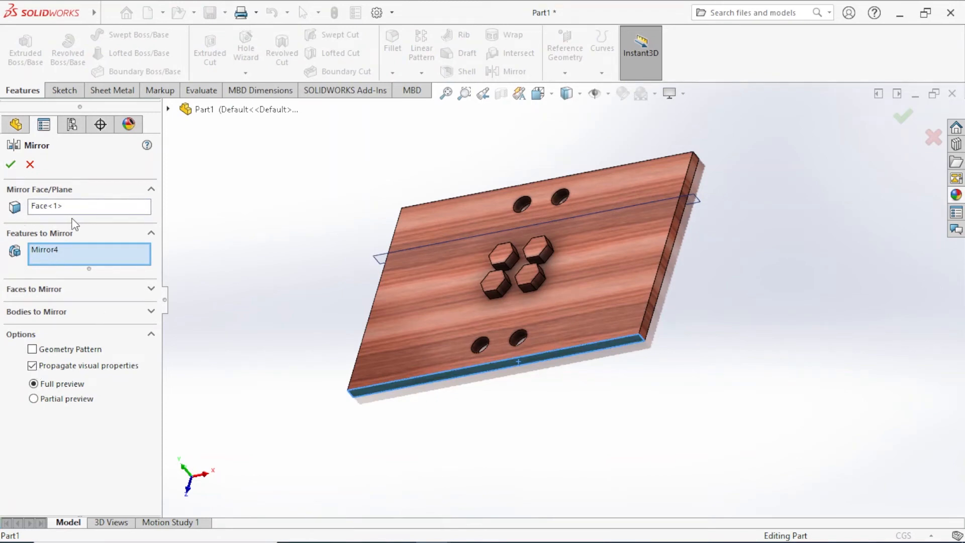
right_click(100, 254)
left_click(133, 278)
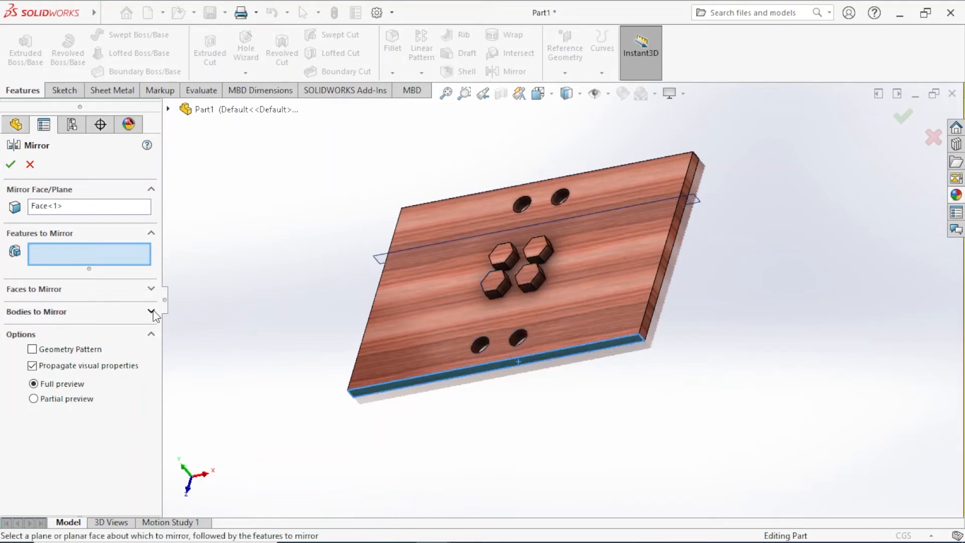
left_click(150, 311)
left_click(625, 254)
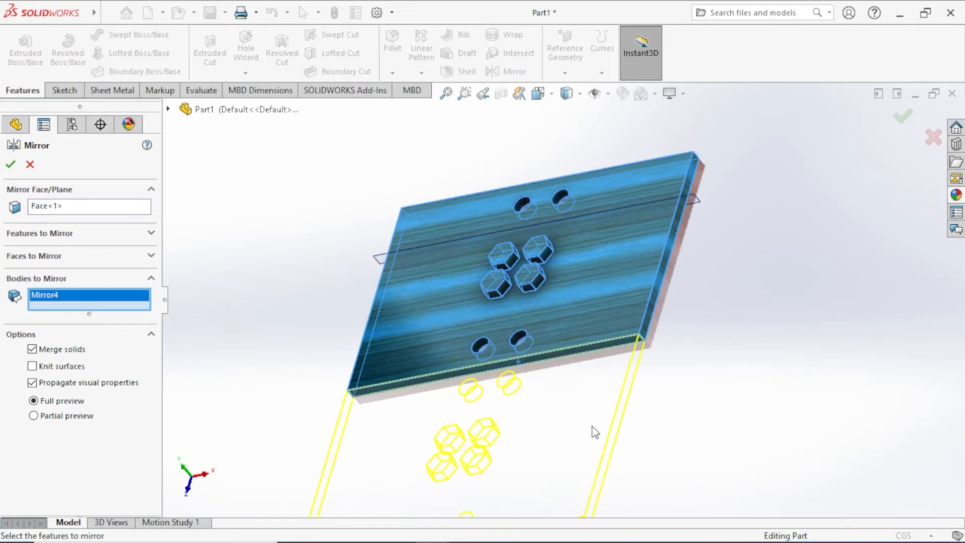
scroll(489, 380, "up", 3)
left_click(11, 164)
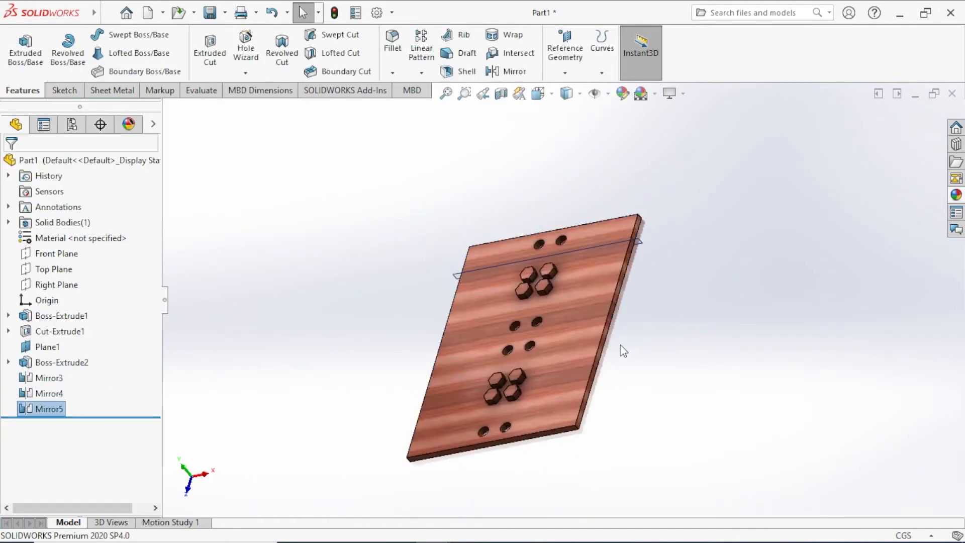
- Mirror the eight-boss plate body about the end face beyond its last pair of holes, merging the solids
scroll(590, 211, "up", 2)
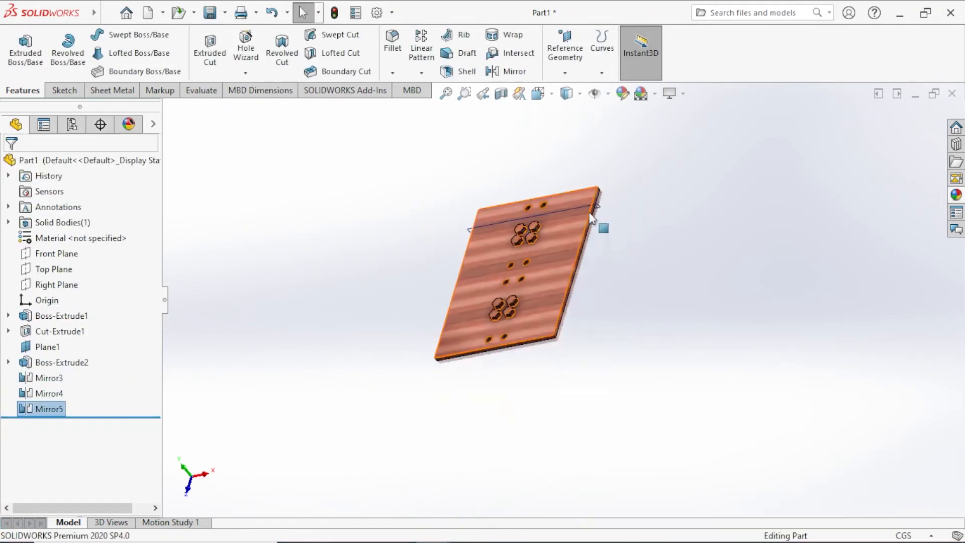
scroll(571, 221, "down", 1)
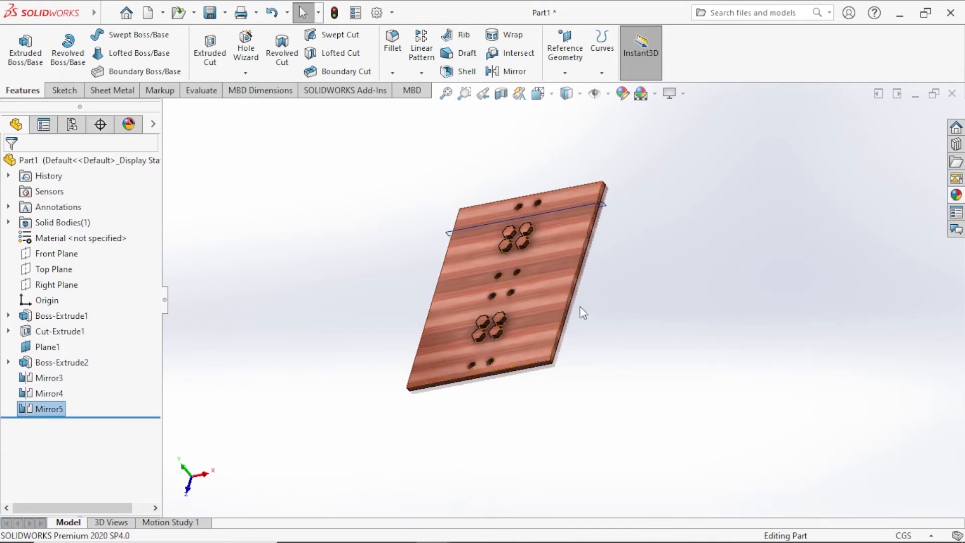
key("Return")
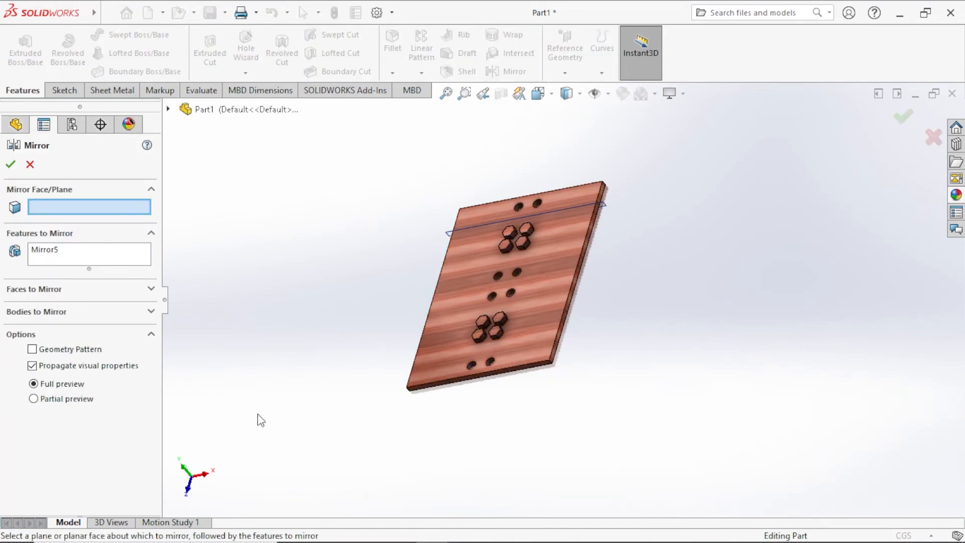
right_click(82, 253)
left_click(107, 275)
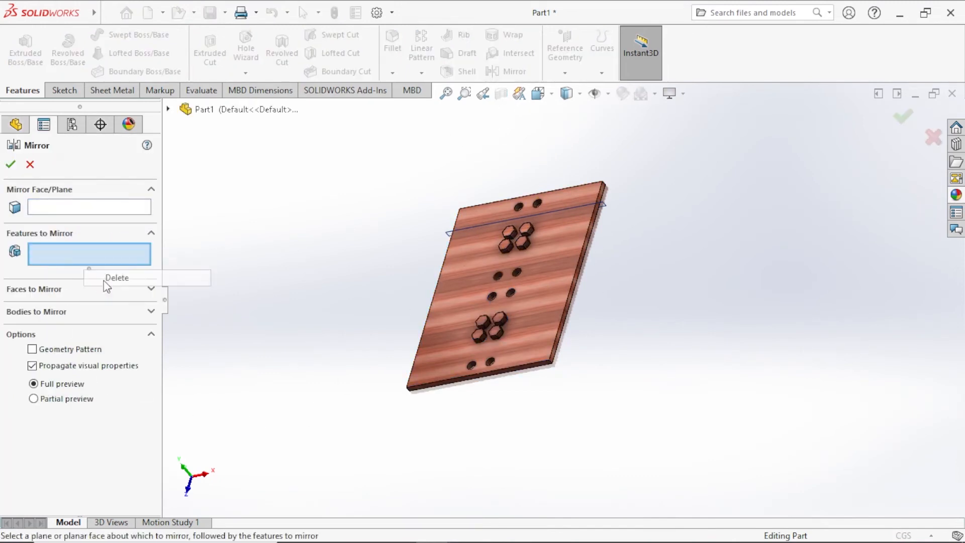
left_click(107, 279)
left_click(533, 292)
left_click(94, 207)
scroll(584, 449, "down", 4)
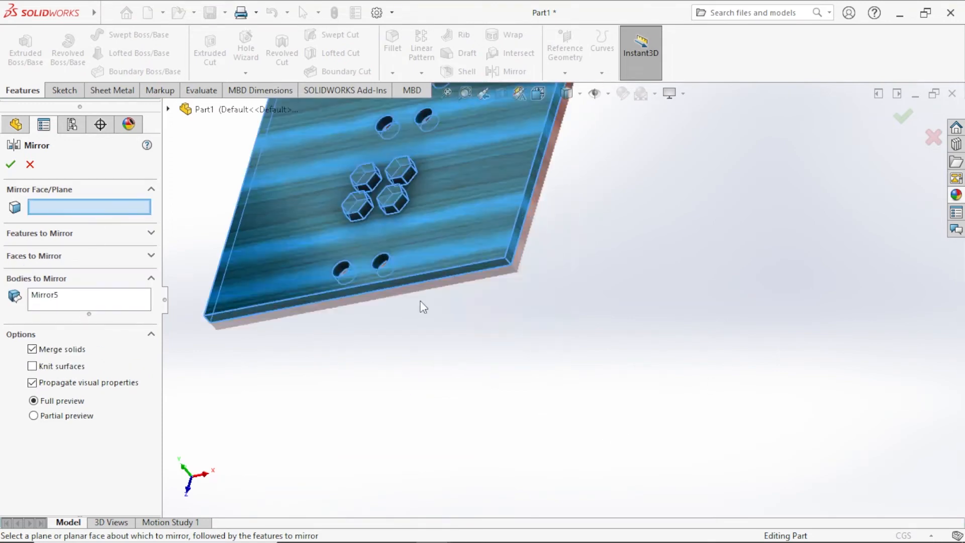
left_click(393, 287)
left_click(11, 164)
scroll(538, 342, "up", 3)
- Mirror the elongated plate body about its long side face to double its width, using the body instead of the preselected feature
middle_click_drag(568, 241, 191, 219)
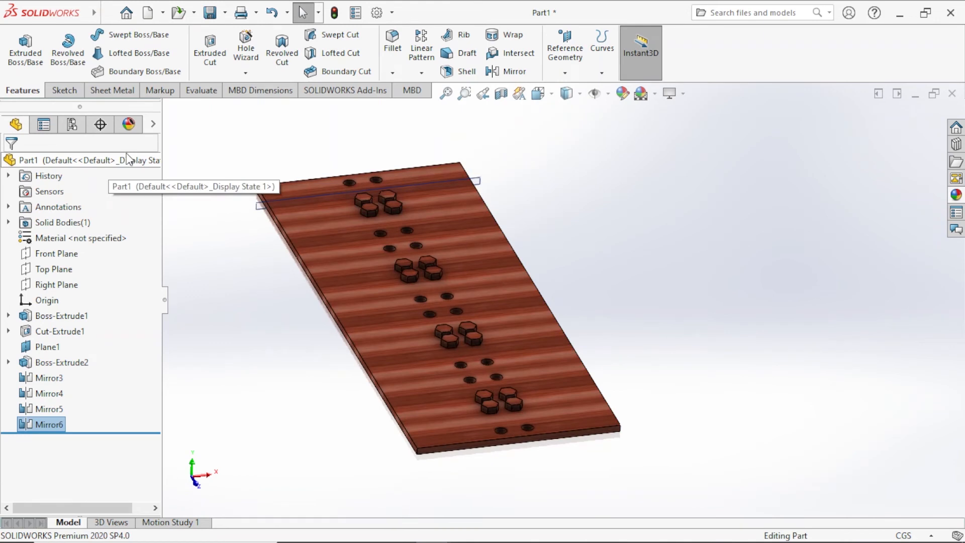
left_click(519, 72)
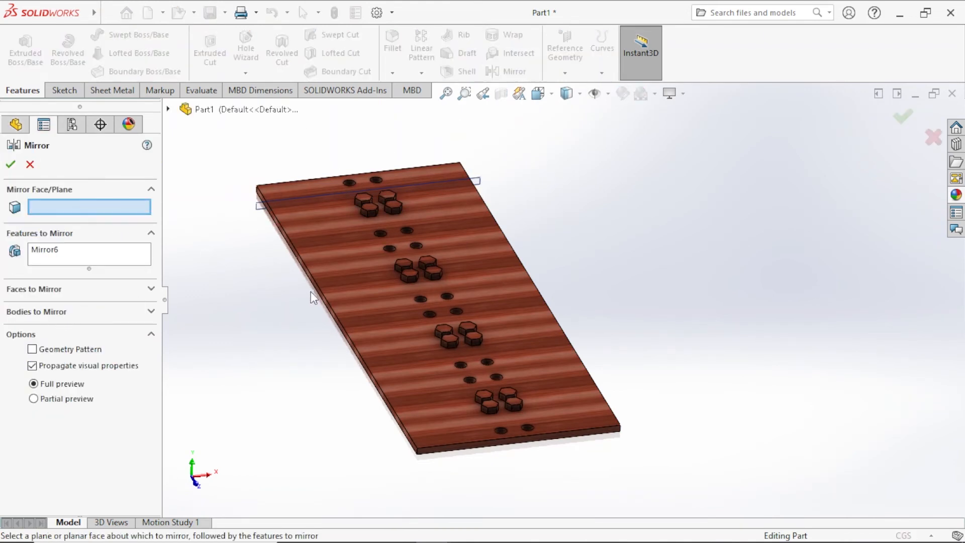
left_click(326, 305)
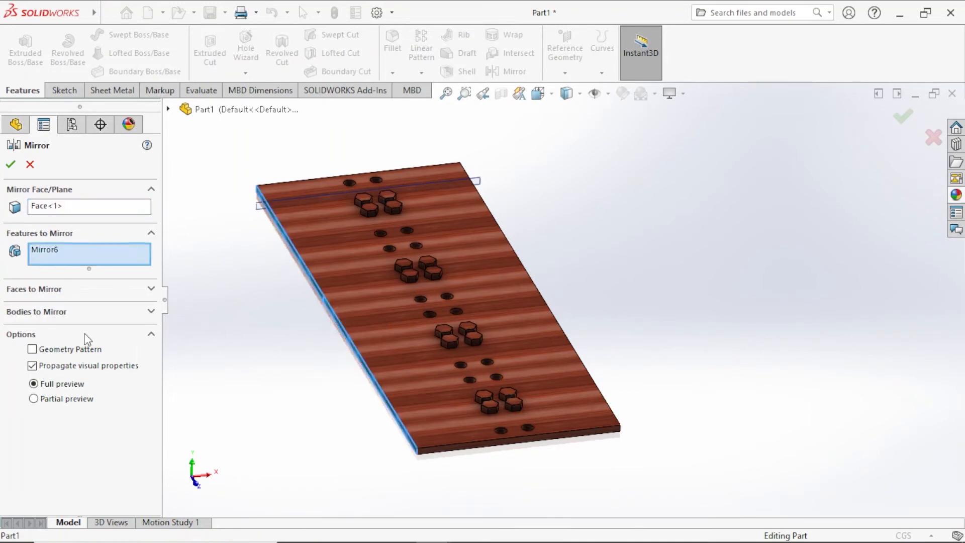
right_click(87, 256)
left_click(107, 279)
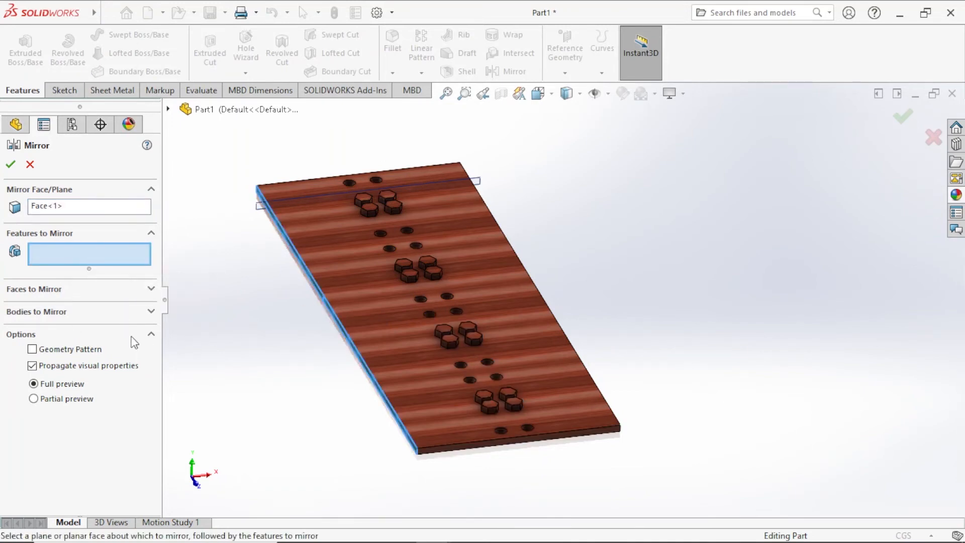
left_click(151, 311)
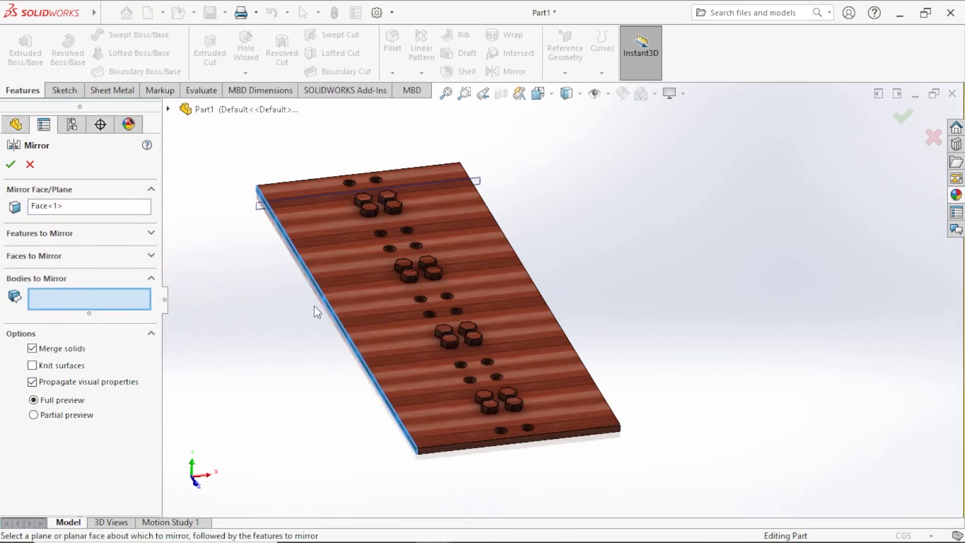
left_click(374, 285)
scroll(304, 282, "up", 3)
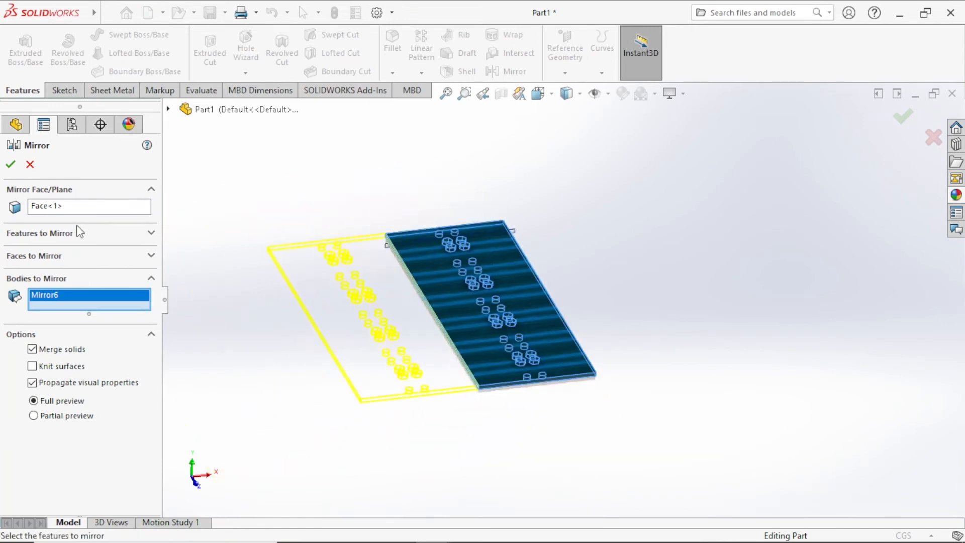
left_click(15, 166)
- Examine the fully mirrored plate from several angles and highlight the original 15 by 10 cm base extrusion
middle_click_drag(482, 287, 475, 246)
middle_click_drag(586, 285, 603, 327)
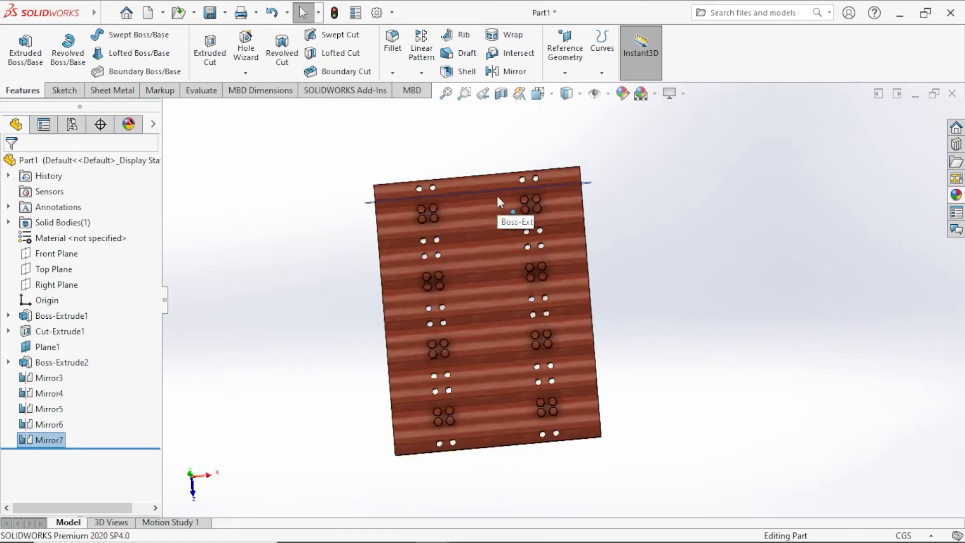
scroll(497, 198, "up", 1)
scroll(499, 195, "down", 1)
left_click(694, 222)
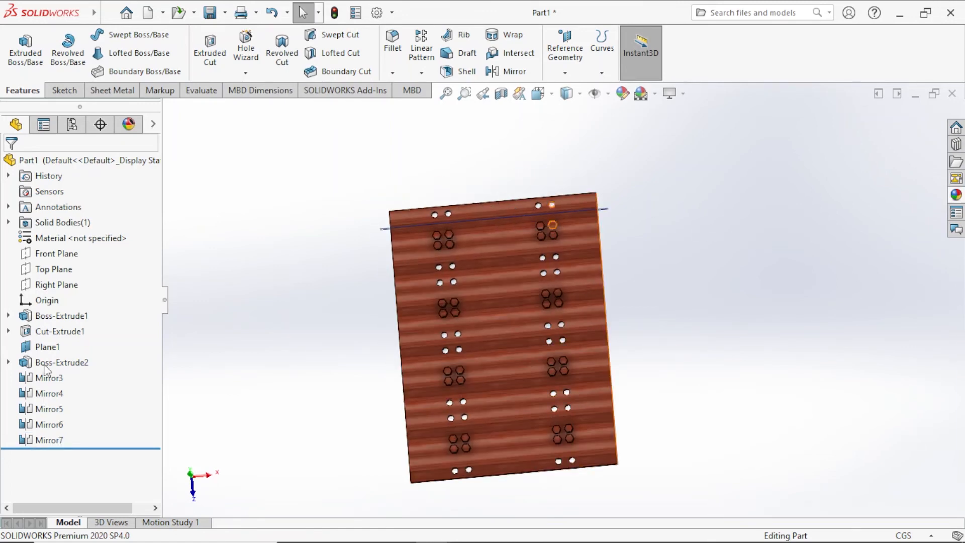
middle_click_drag(680, 342, 674, 269)
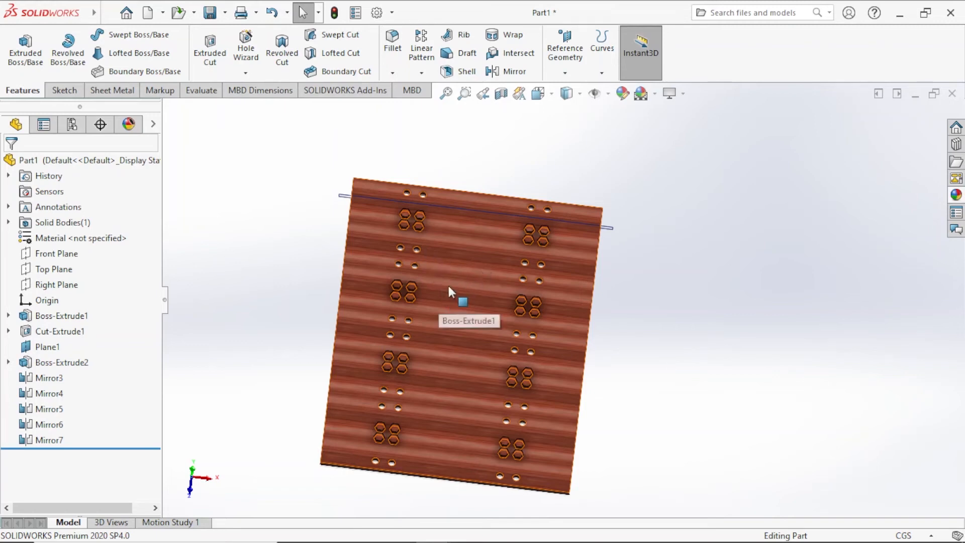
middle_click_drag(448, 285, 697, 385)
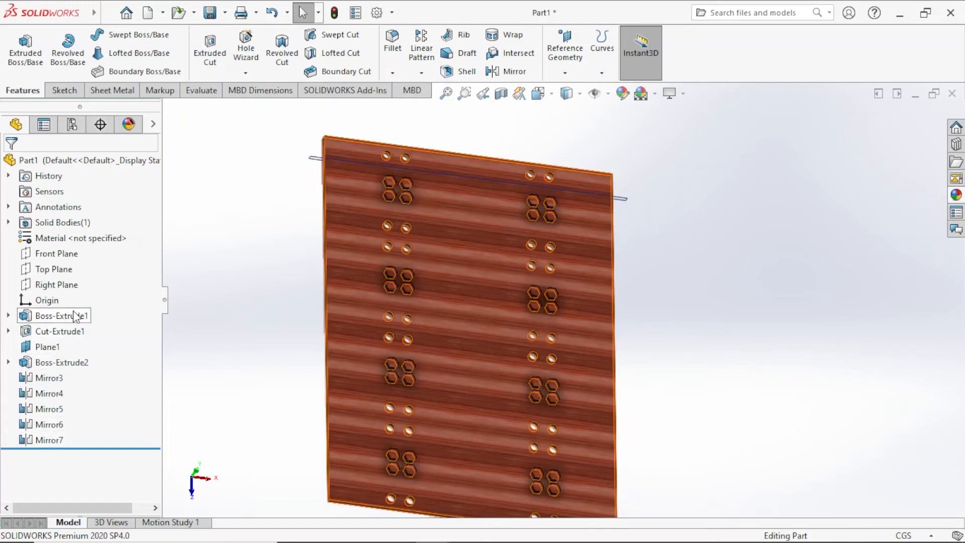
left_click(64, 317)
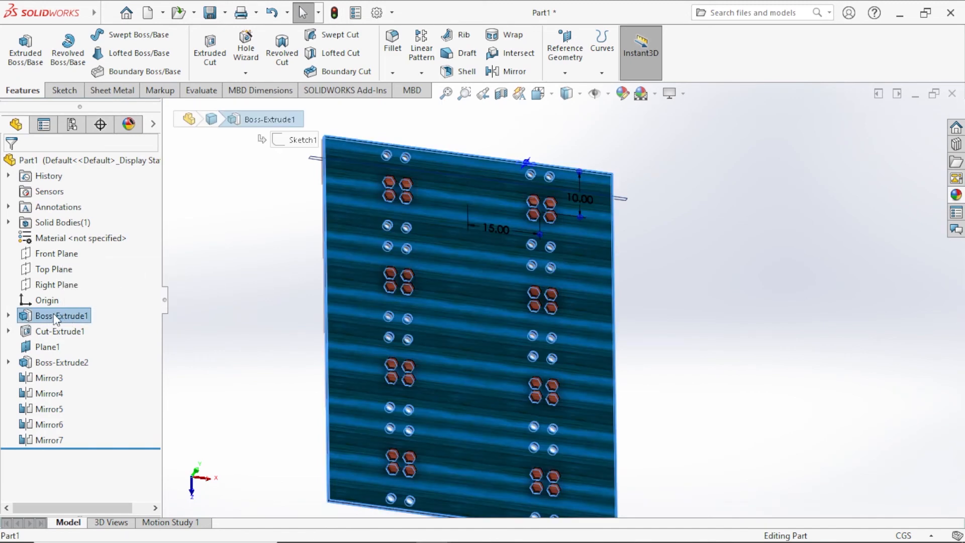
left_click(217, 191)
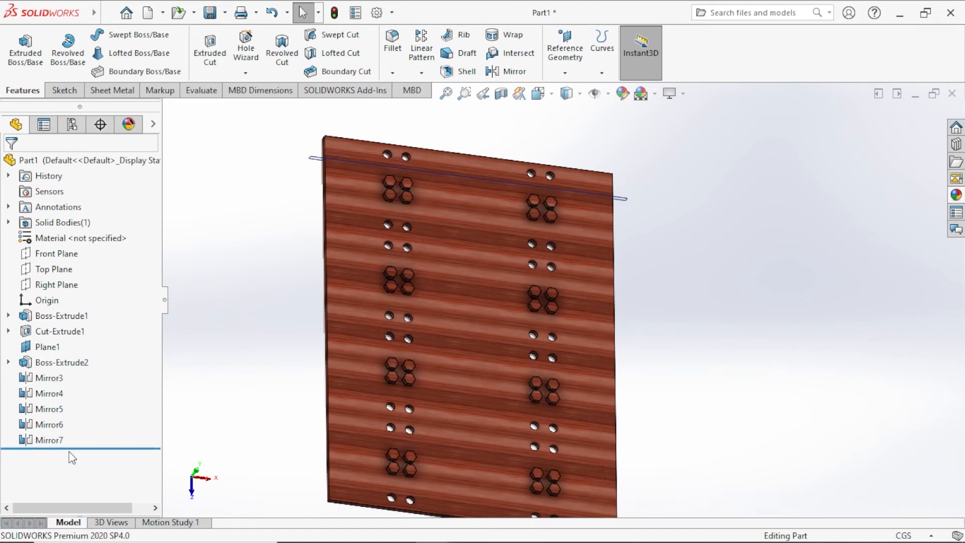
- Roll the feature history back to just after the hole cut, and forward again past the hexagonal boss extrusion
left_click_drag(101, 446, 120, 342)
scroll(512, 174, "down", 3)
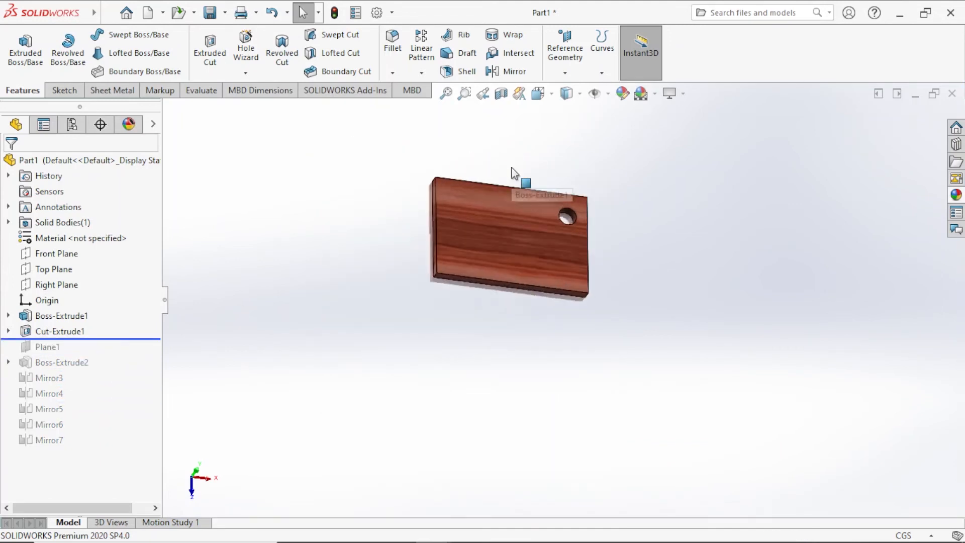
scroll(512, 173, "down", 2)
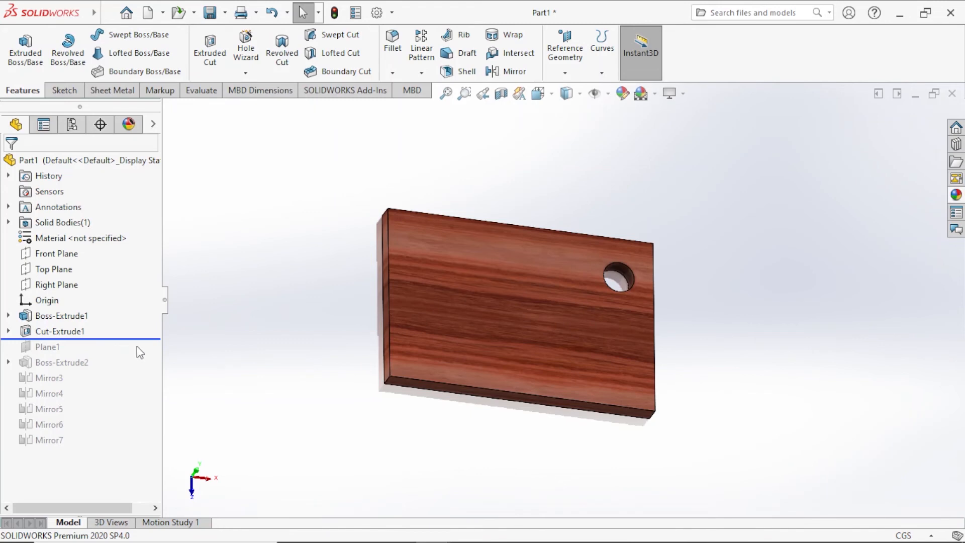
left_click_drag(129, 338, 121, 370)
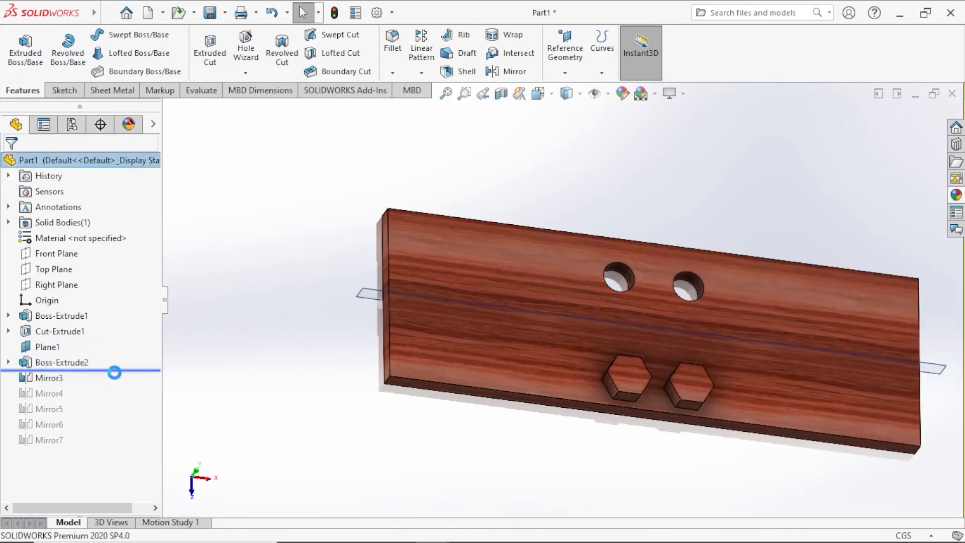
middle_click_drag(773, 312, 740, 312)
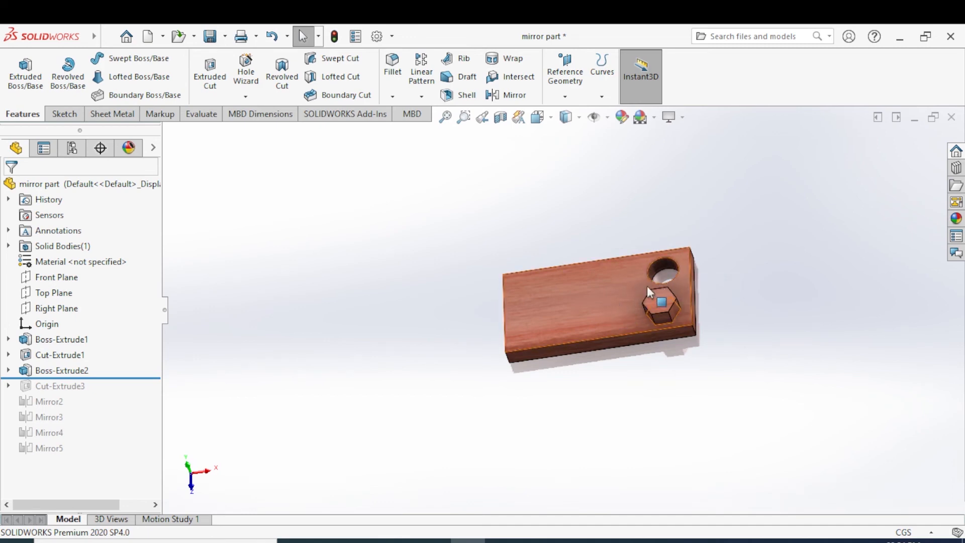
scroll(646, 286, "down", 3)
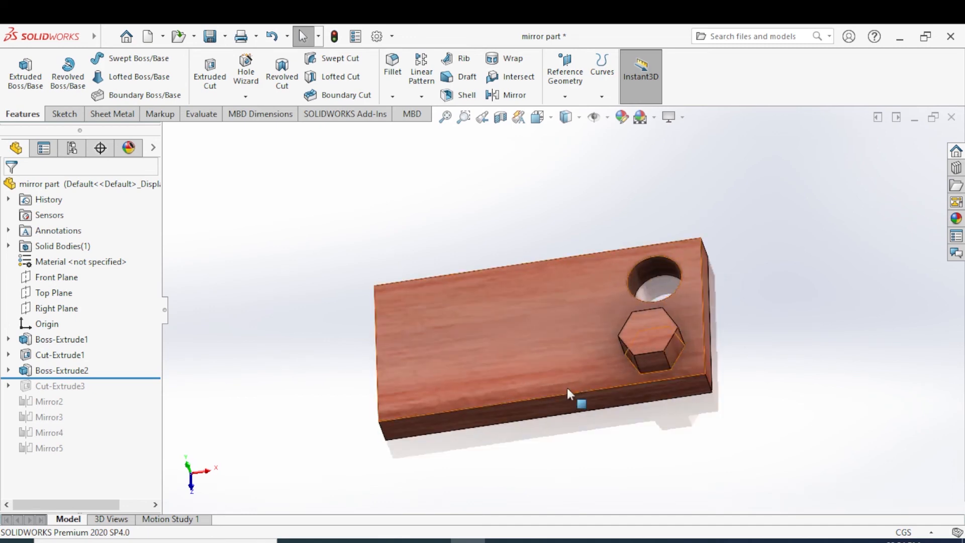
- Try to sketch a small circle at the centre of the hexagonal boss's top face
left_click(647, 328)
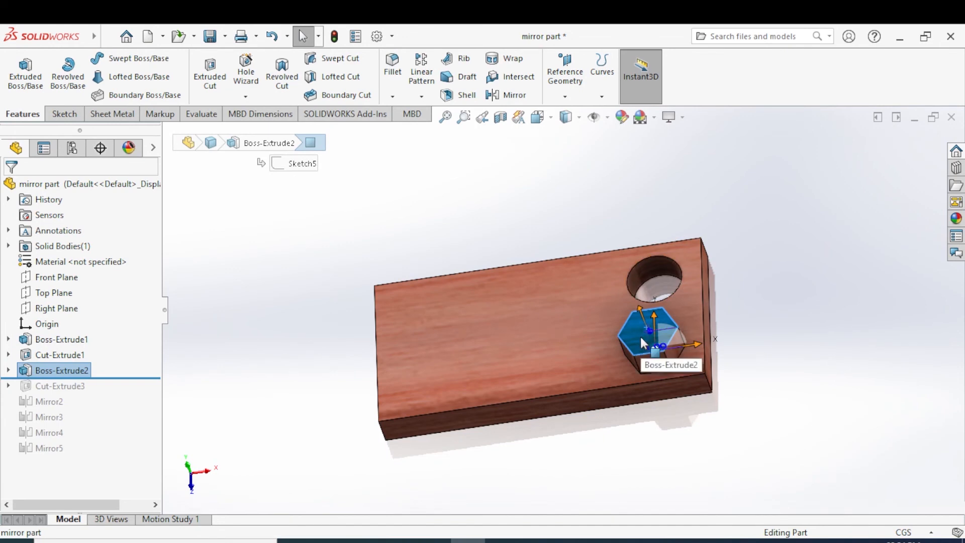
right_click(640, 335)
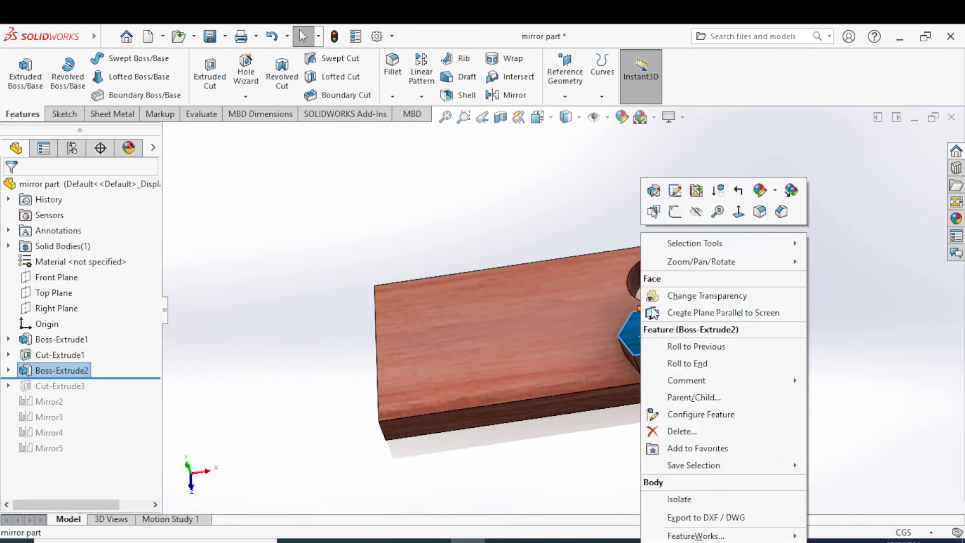
left_click(674, 211)
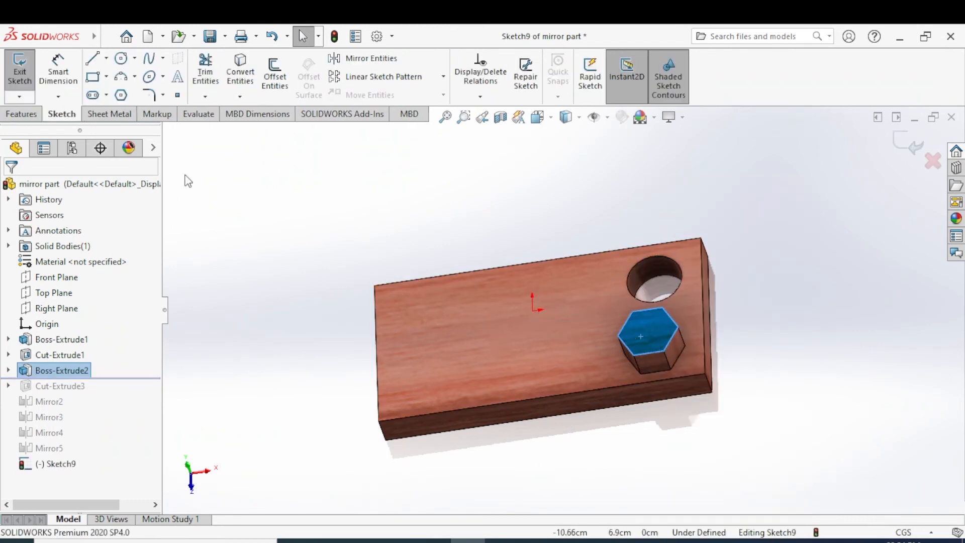
left_click(107, 37)
left_click(120, 58)
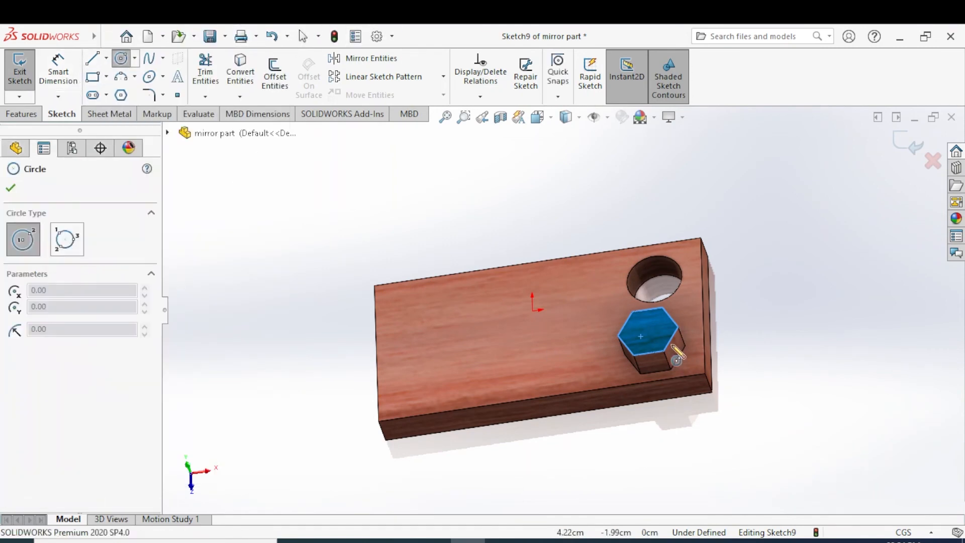
left_click(646, 330)
left_click(655, 330)
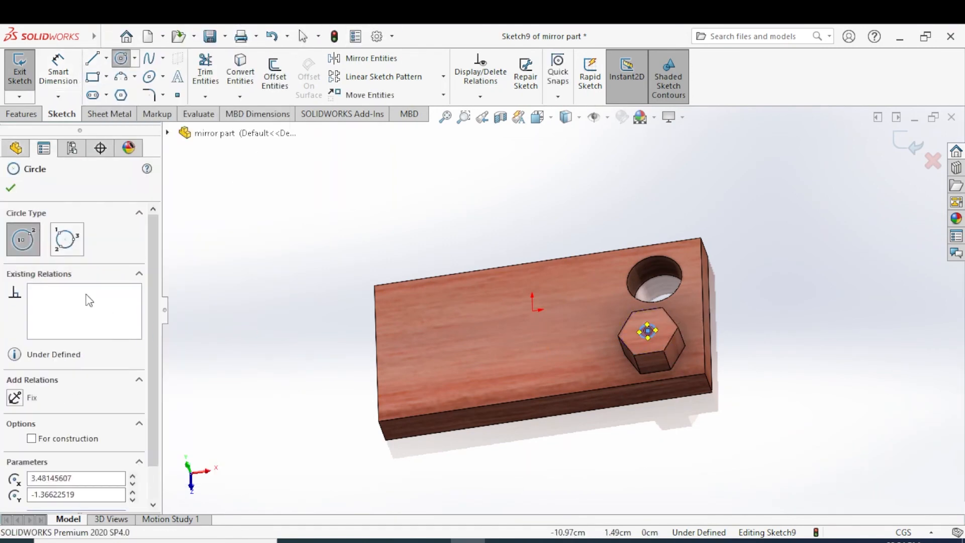
left_click(12, 187)
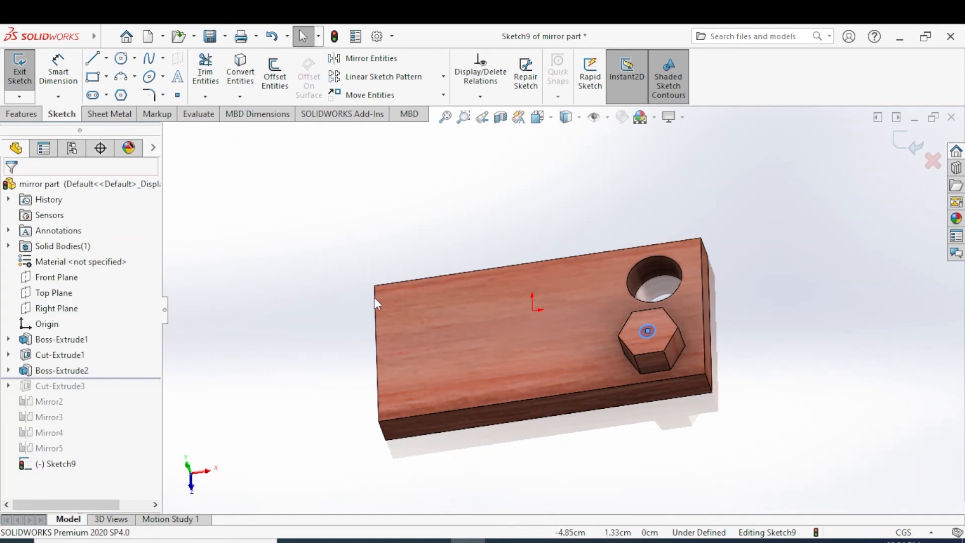
left_click(22, 113)
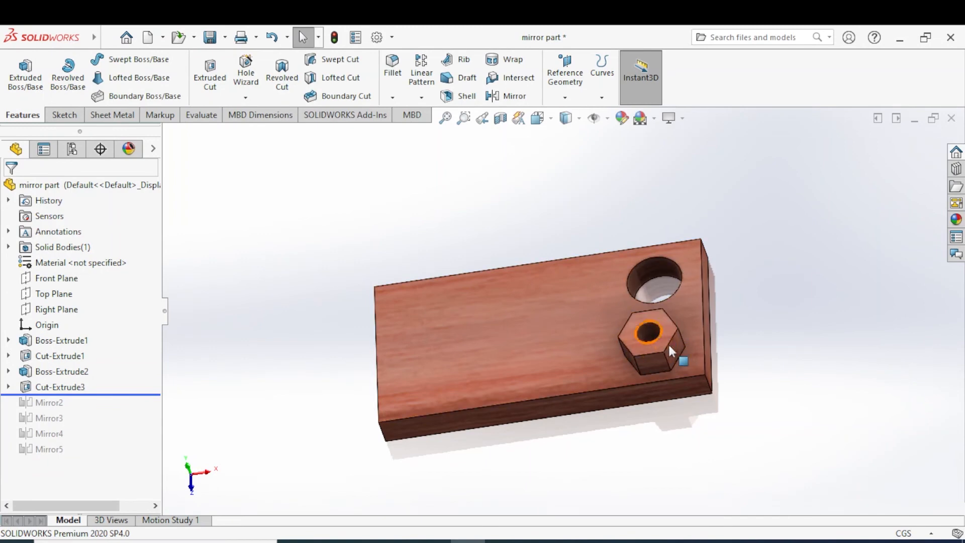
- Sketch a circle of about 0.5 cm radius on the plate's top face, near the short end opposite the hole
left_click(426, 315)
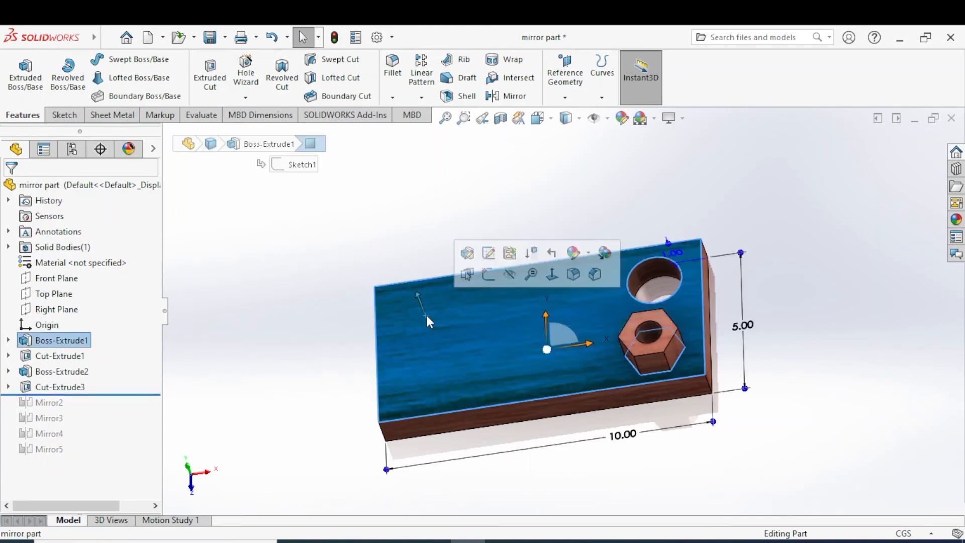
left_click(488, 274)
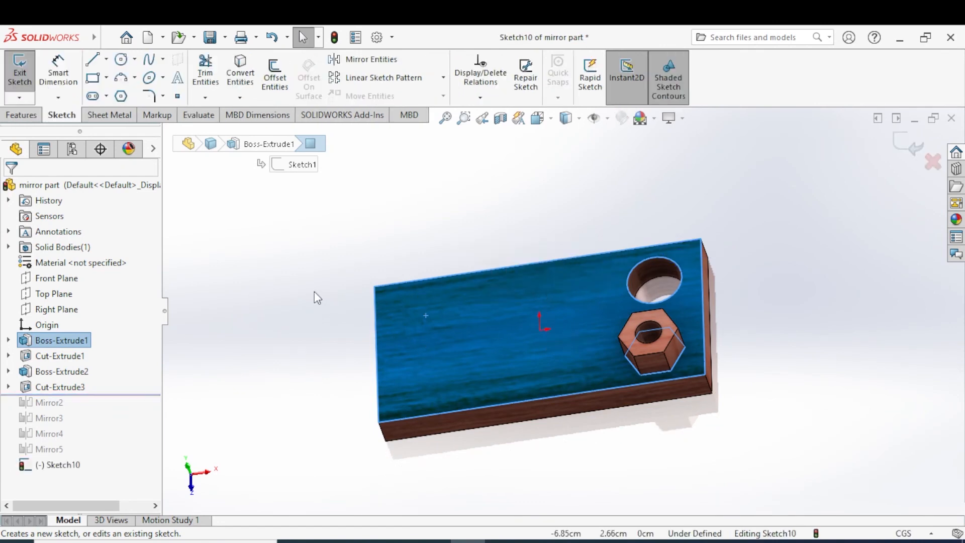
left_click(121, 59)
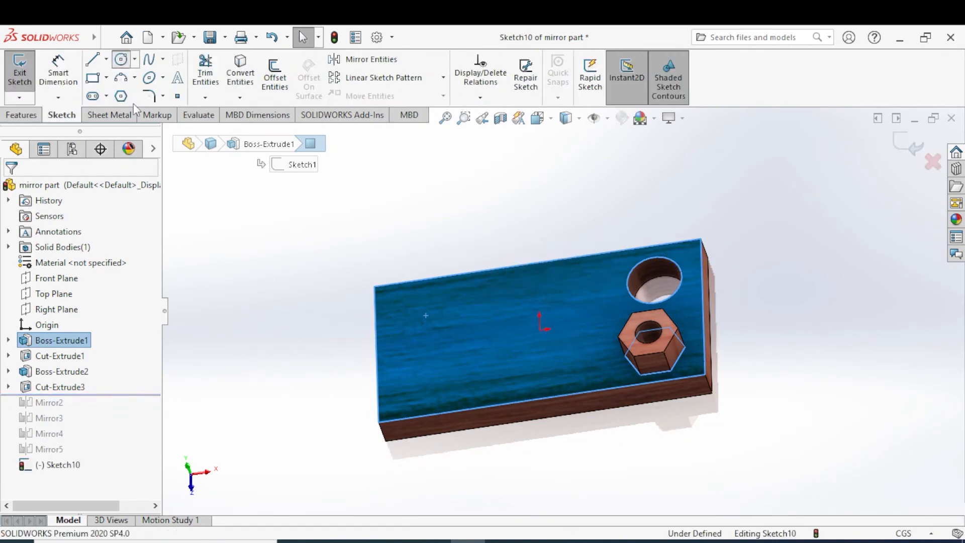
left_click(416, 317)
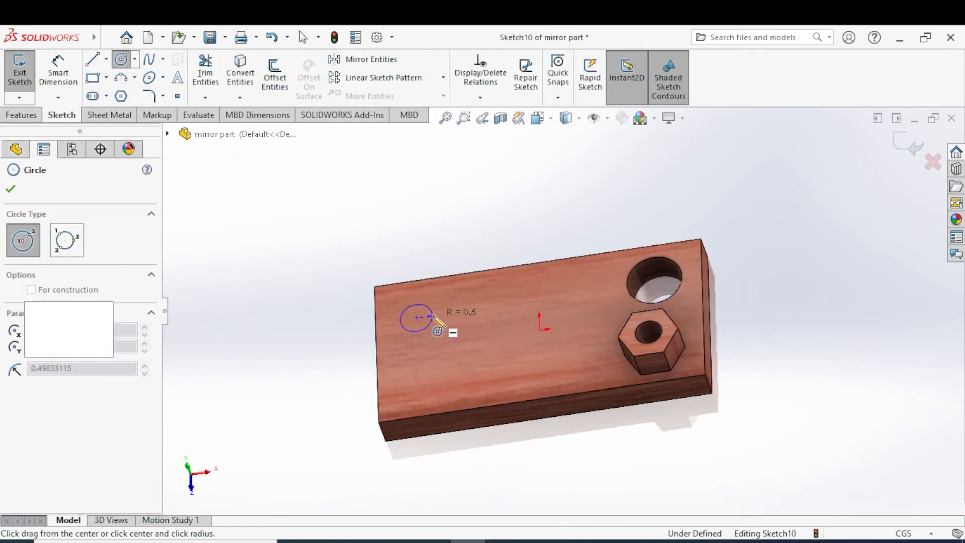
left_click(433, 316)
left_click(11, 189)
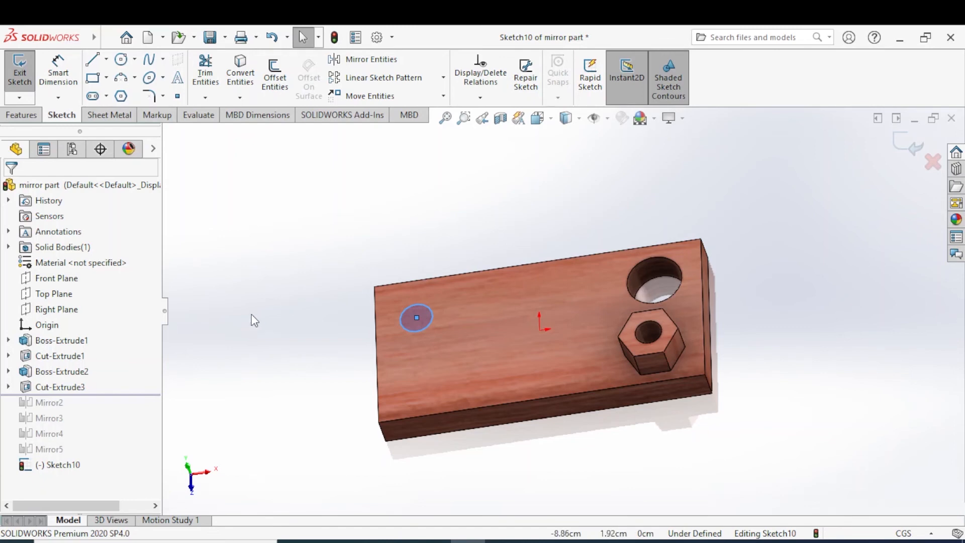
- Extrude the circle 1 cm upward as a blind cylindrical boss merged with the plate
left_click(21, 116)
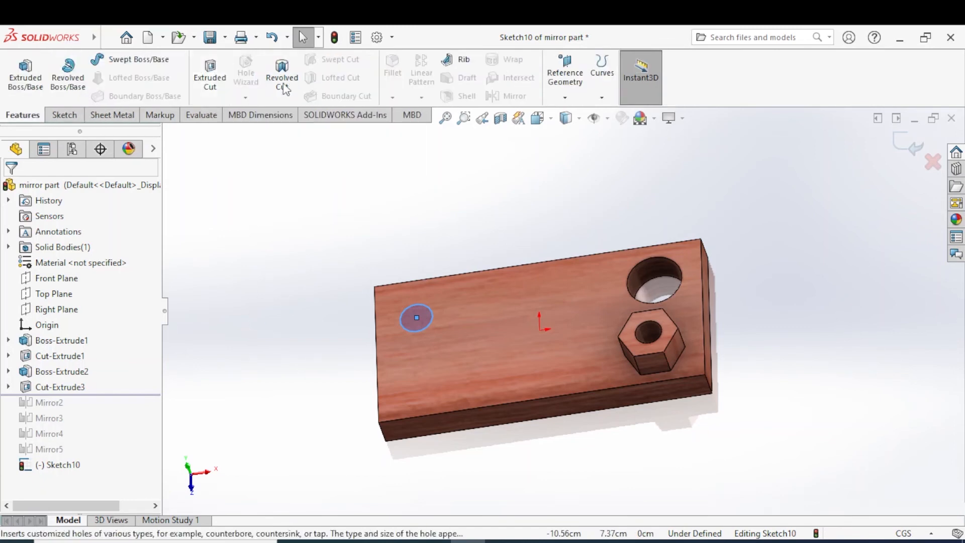
left_click(15, 80)
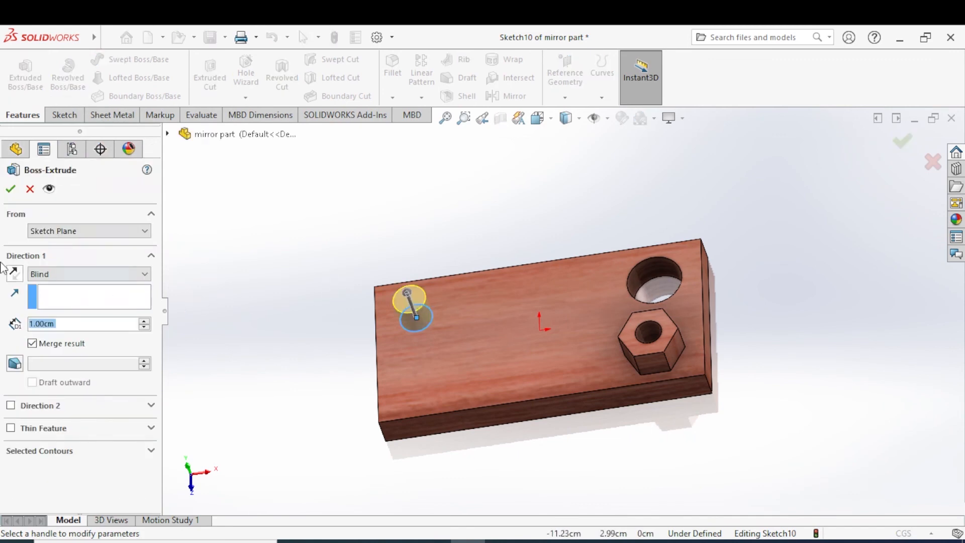
left_click(11, 185)
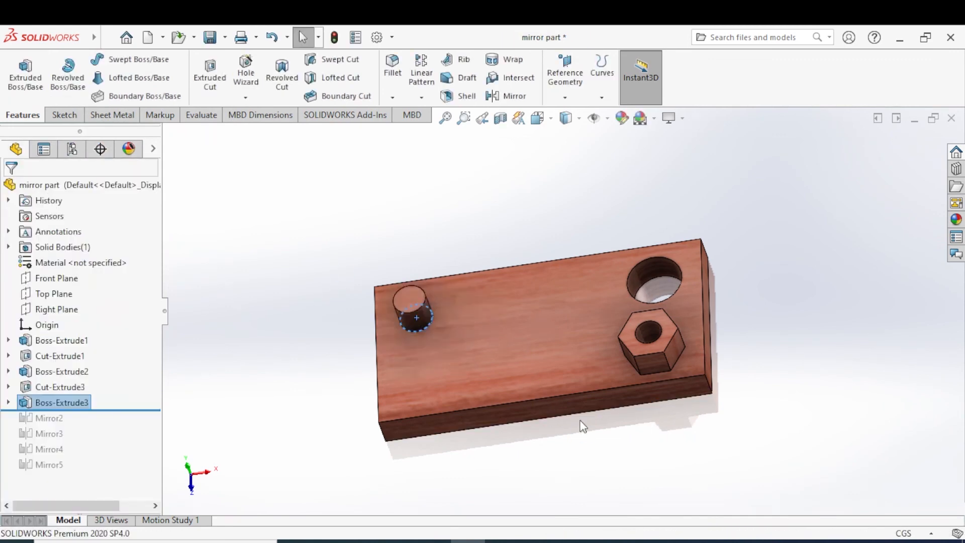
- Roll the feature history forward one mirror at a time through all four mirrors, and inspect the complete plate
middle_click_drag(687, 336, 351, 295)
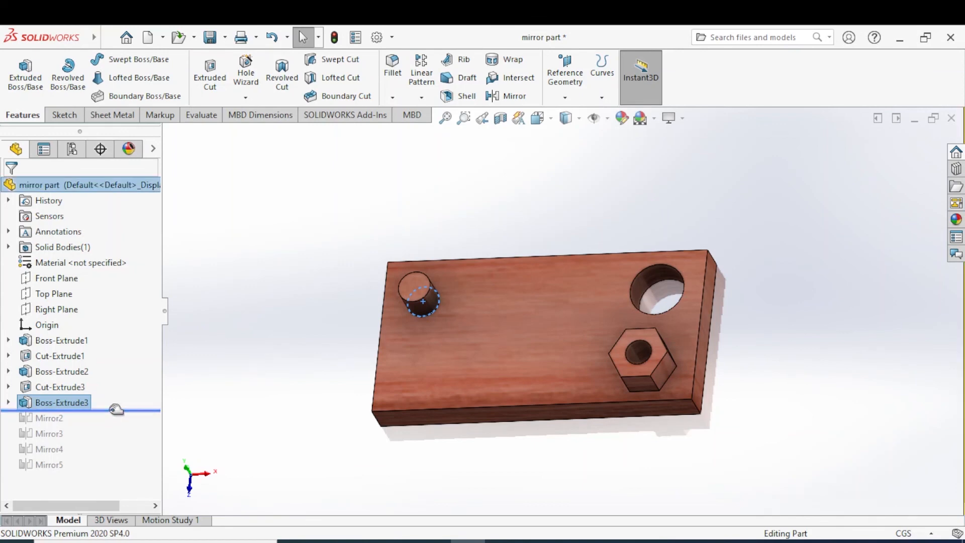
left_click_drag(117, 410, 107, 421)
scroll(315, 372, "up", 2)
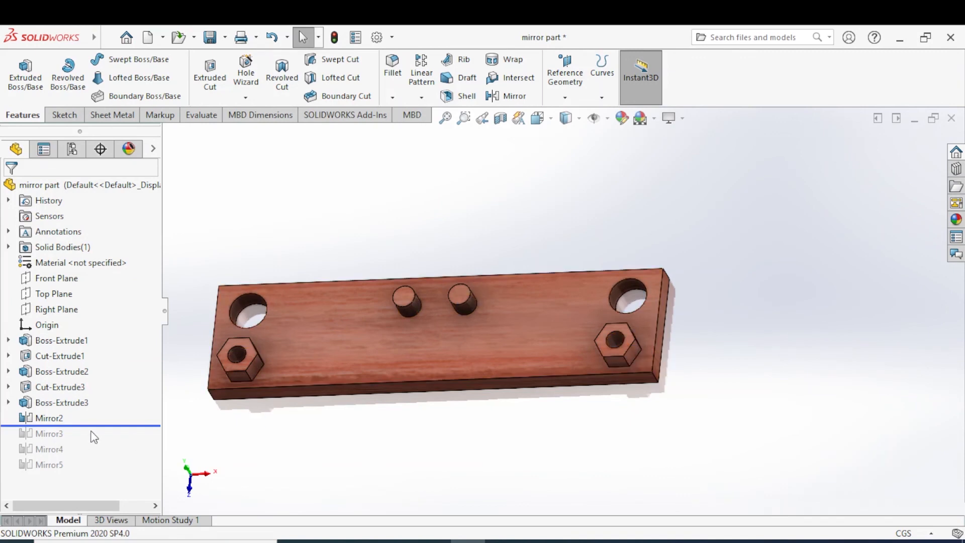
left_click_drag(92, 426, 92, 441)
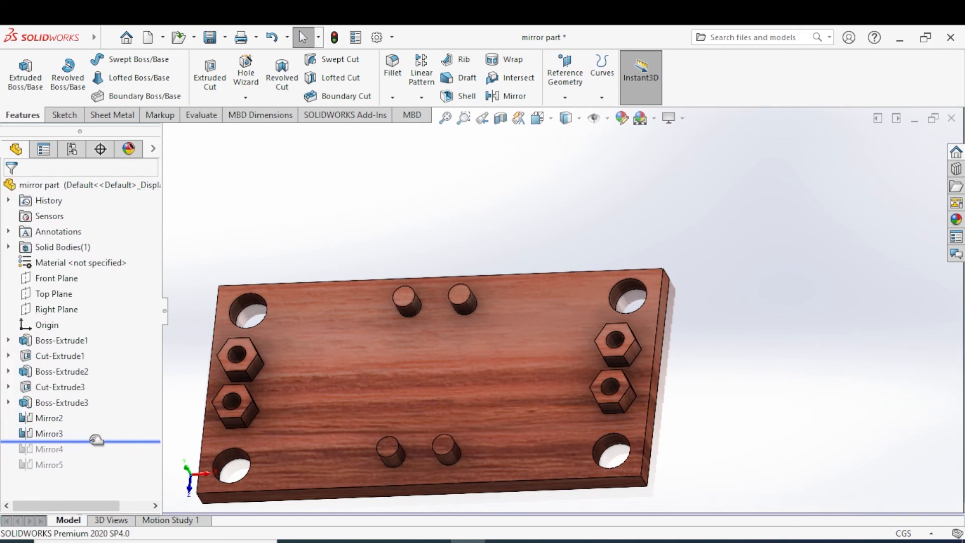
left_click_drag(97, 441, 97, 456)
scroll(327, 425, "up", 5)
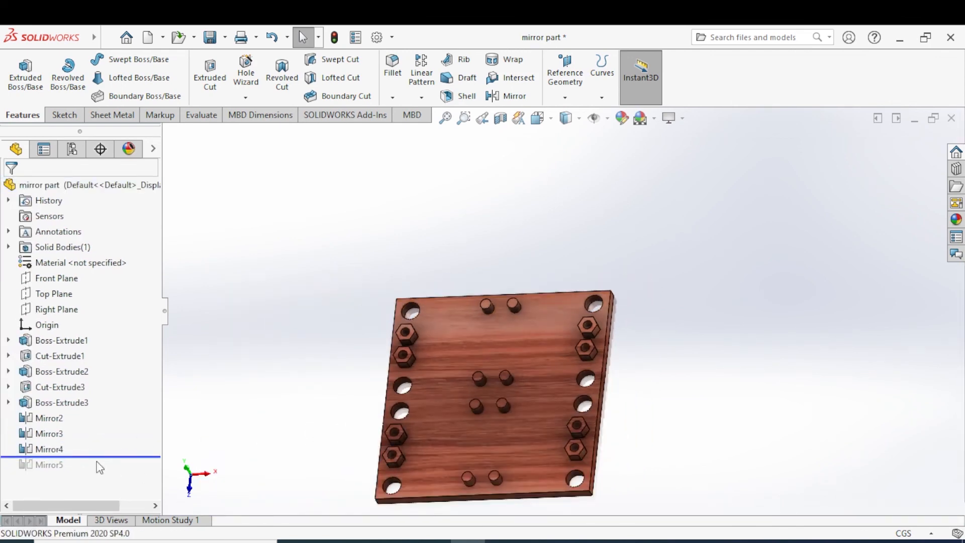
left_click_drag(103, 457, 99, 471)
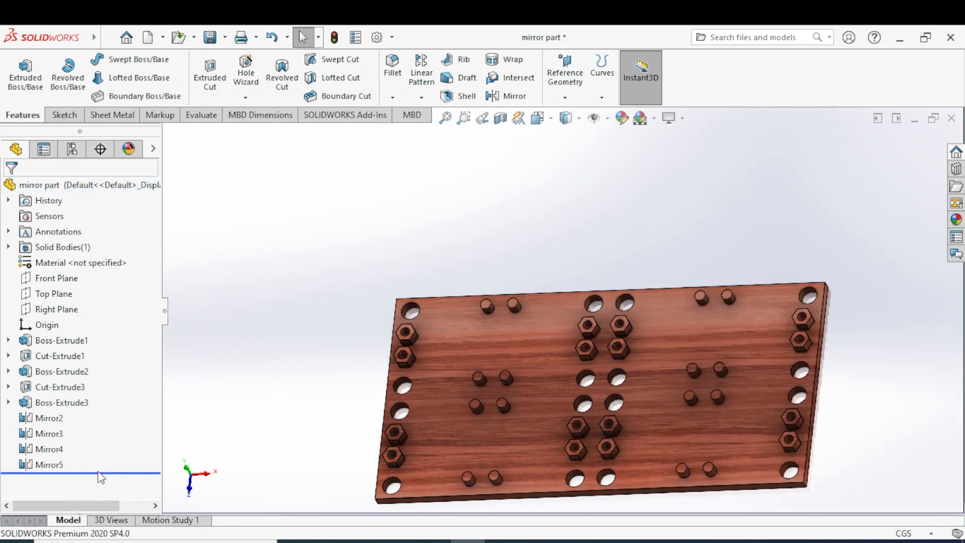
middle_click_drag(902, 422, 948, 293)
scroll(628, 356, "up", 3)
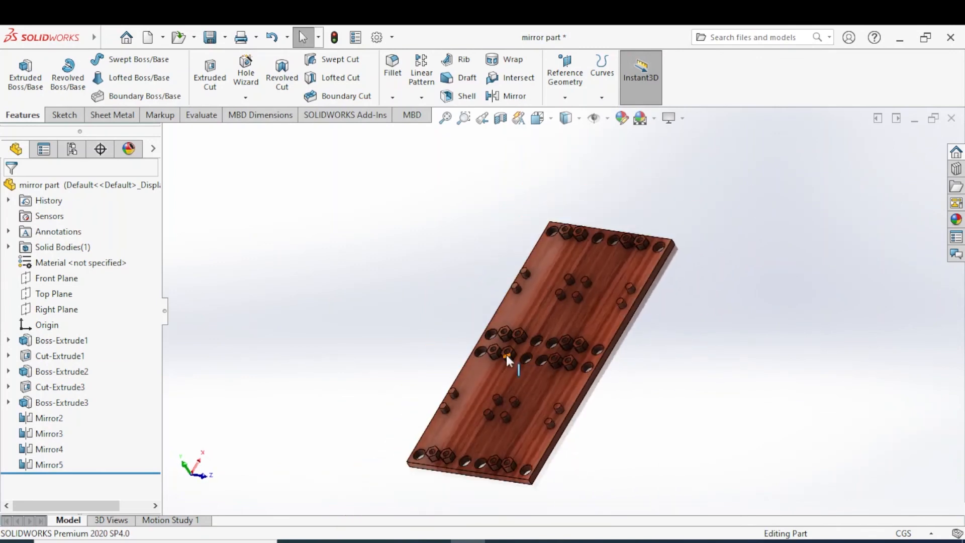
middle_click_drag(564, 285, 658, 362)
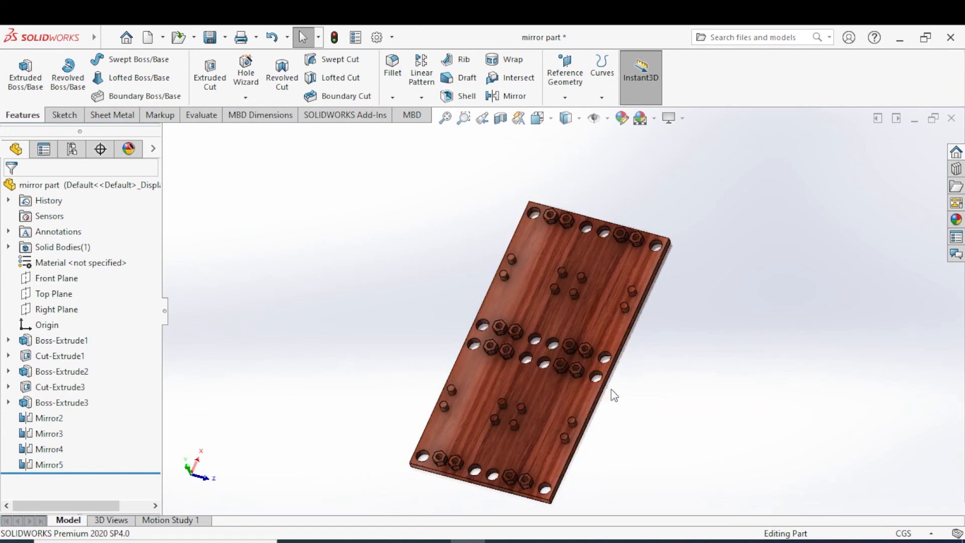